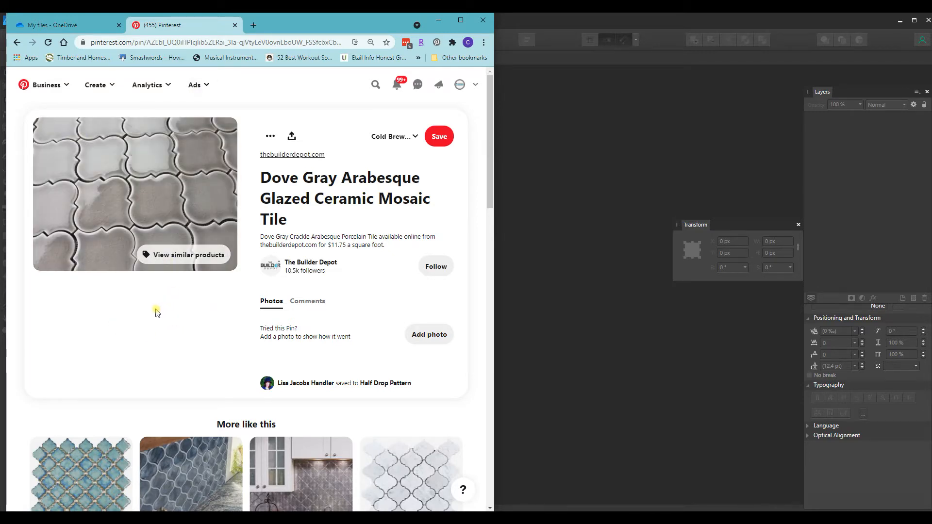
# Go back to the half-drop pattern board on Pinterest, look over the arabesque tile pin, and switch to Affinity Designer
pyautogui.click(17, 43)
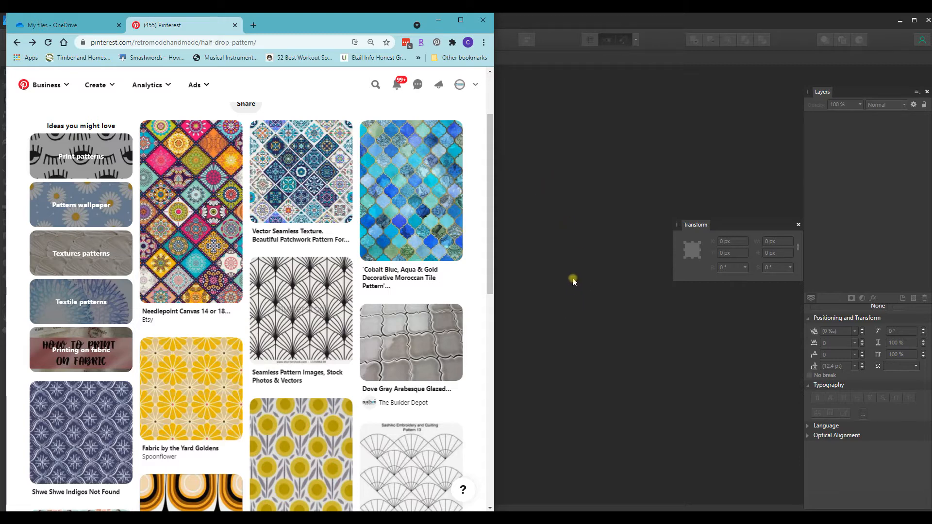
pyautogui.moveTo(453, 379)
pyautogui.click(436, 22)
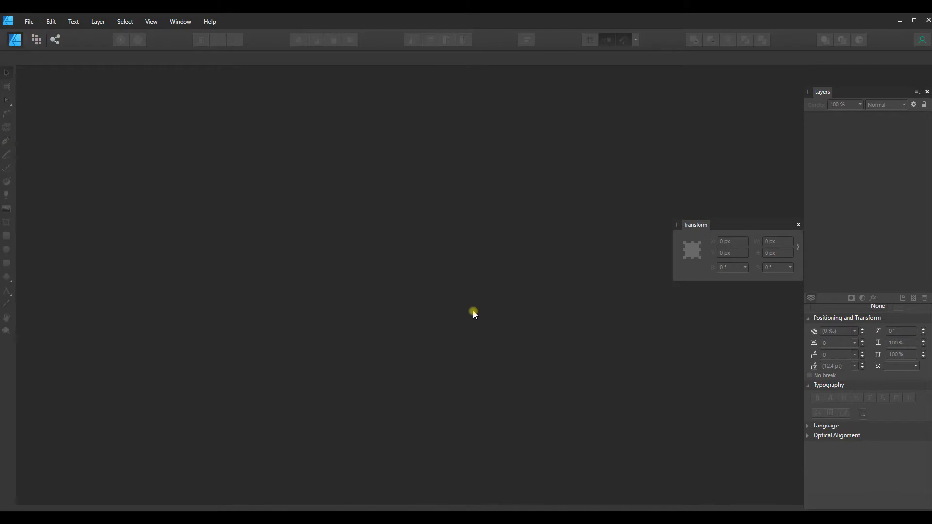
# Create a new document of 500 × 500 px in pixel units and turn off its margins in the document setup
pyautogui.click(29, 21)
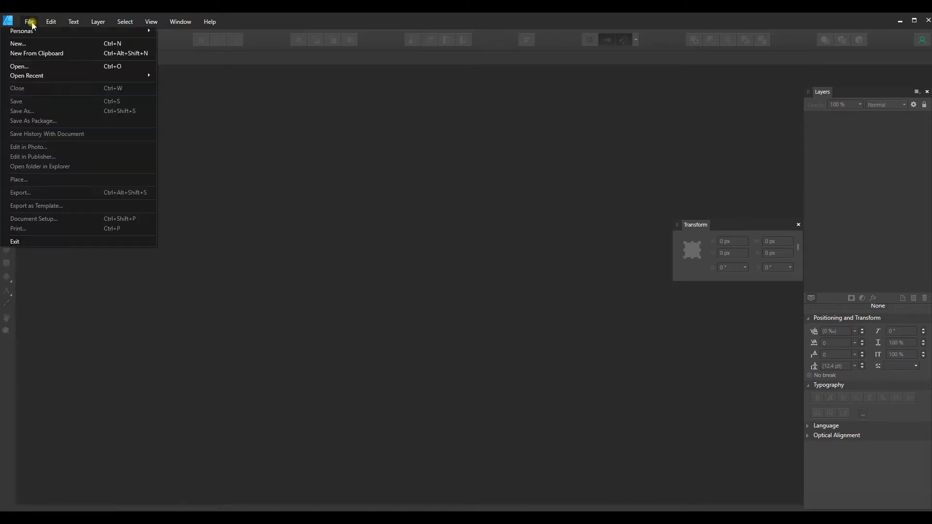
pyautogui.click(20, 51)
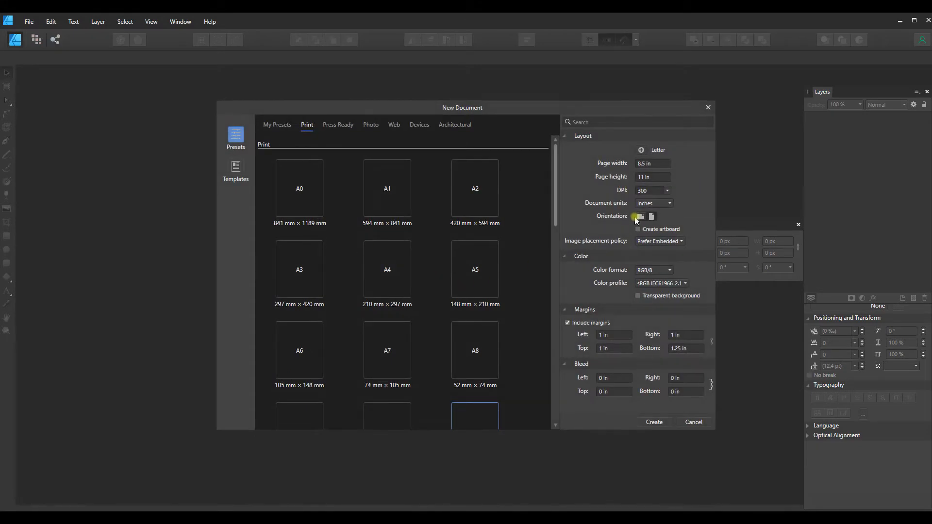
pyautogui.click(640, 203)
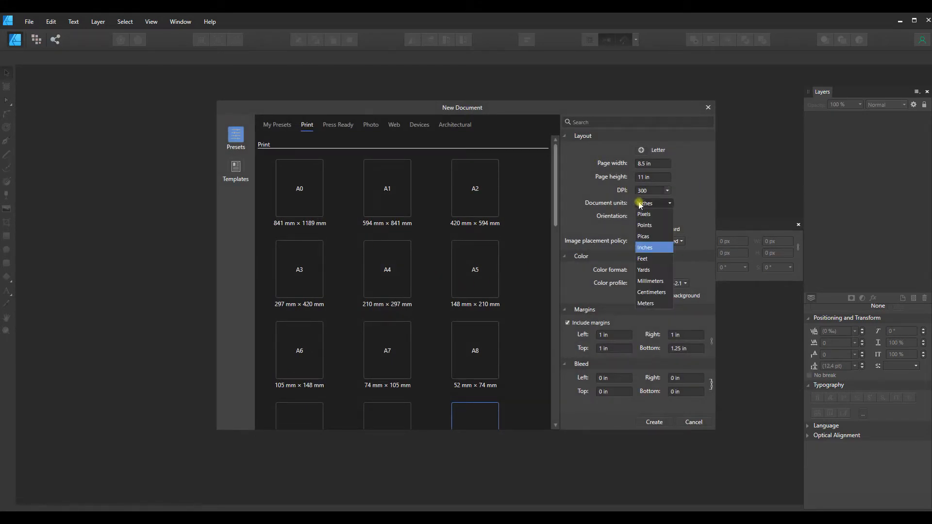
pyautogui.click(645, 214)
pyautogui.click(648, 164)
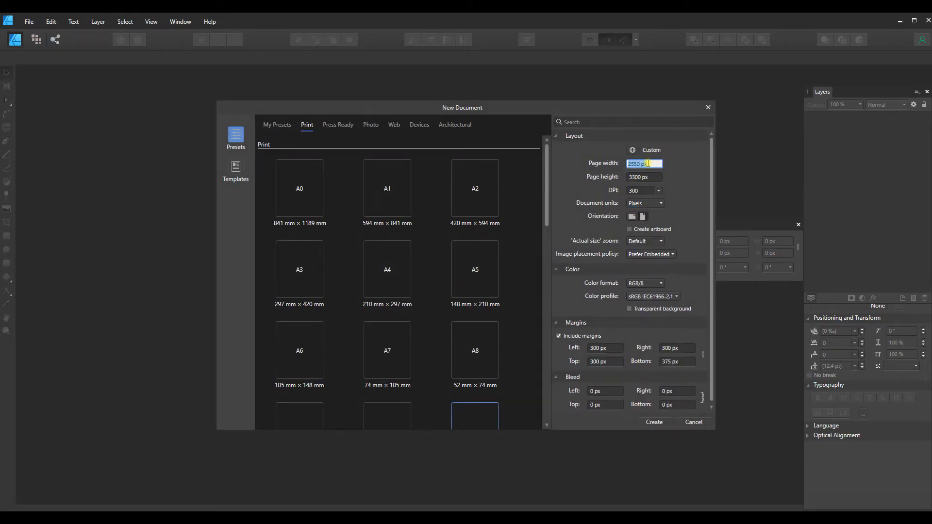
pyautogui.write('5')
pyautogui.click(636, 178)
pyautogui.write('500')
pyautogui.press('Return')
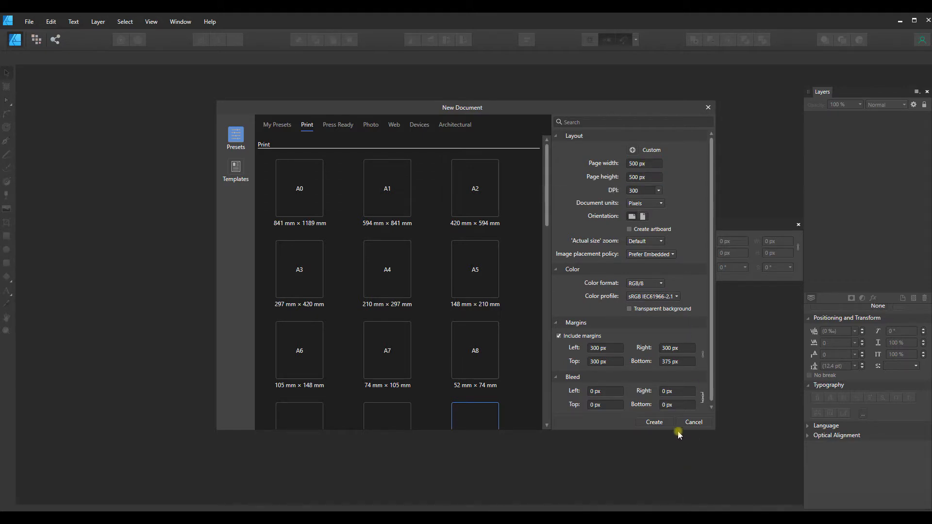
pyautogui.click(645, 422)
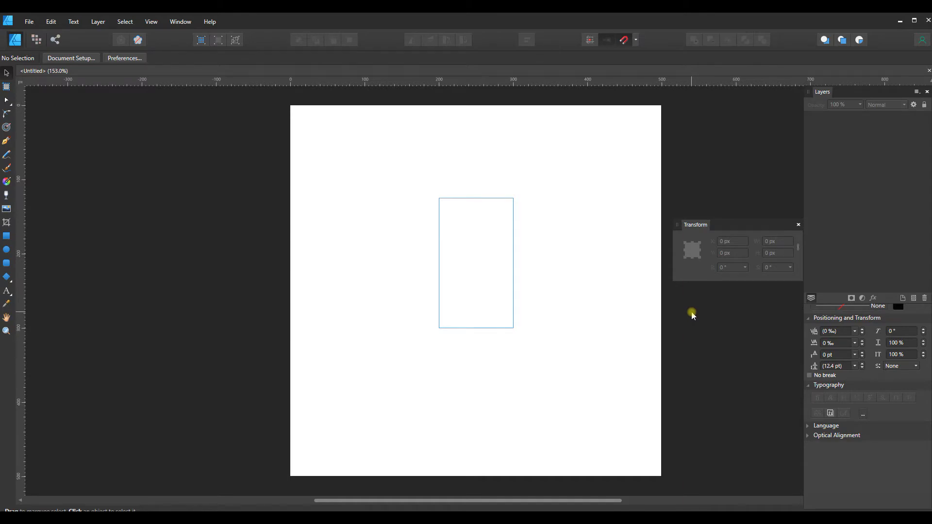
pyautogui.click(65, 56)
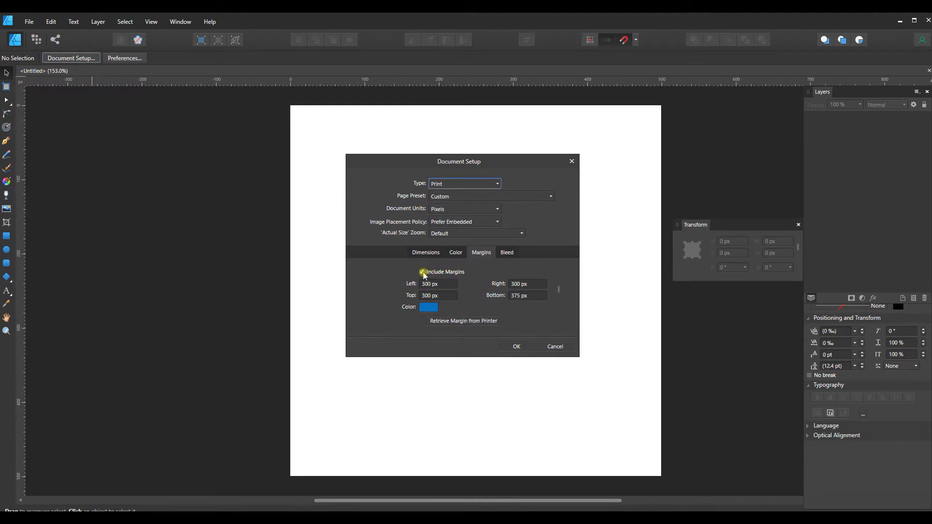
pyautogui.click(510, 346)
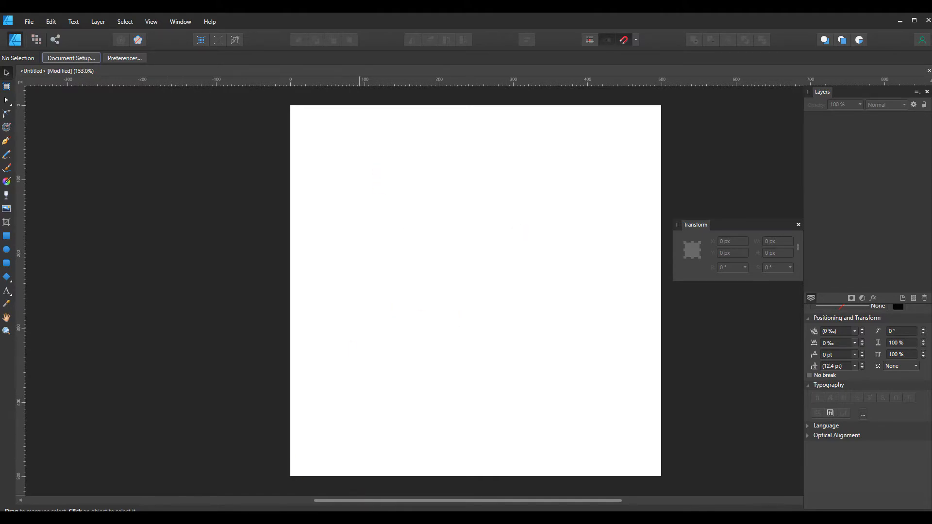
# Check the arabesque tile shape on the Pinterest board again and return to the blank Affinity Designer document
pyautogui.hotkey('alt', 'Tab')
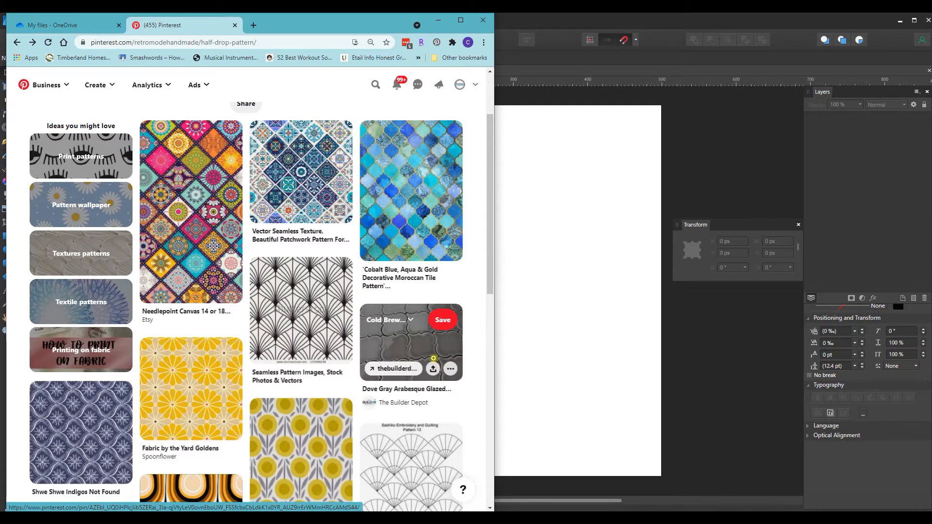
pyautogui.click(562, 384)
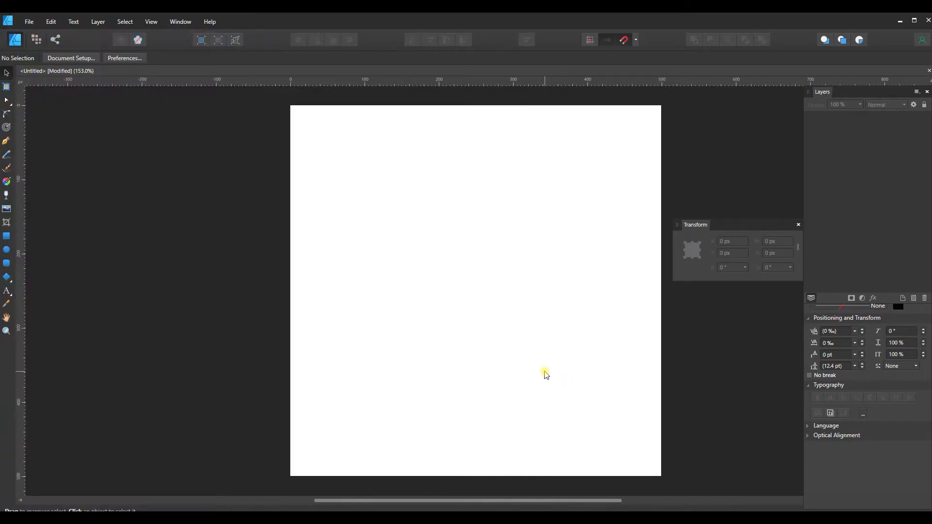
# Draw a circle left of the page centre, set its width and height to 120 px, and lock its aspect ratio
pyautogui.click(6, 250)
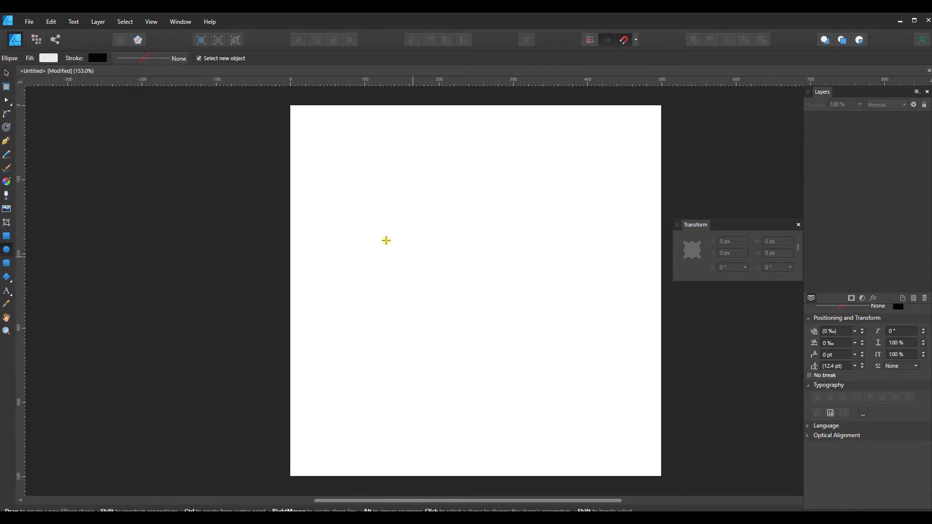
pyautogui.moveTo(356, 236); pyautogui.dragTo(450, 329)
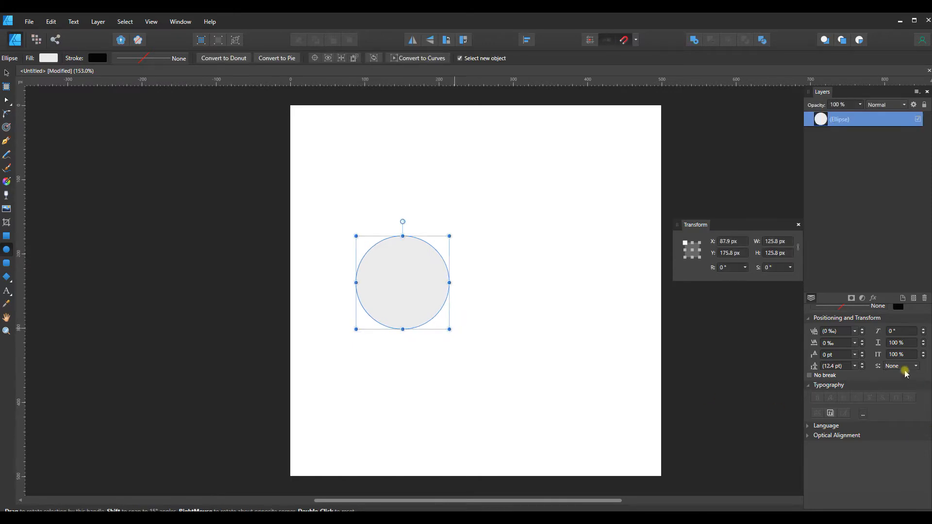
pyautogui.click(775, 241)
pyautogui.write('120')
pyautogui.click(774, 253)
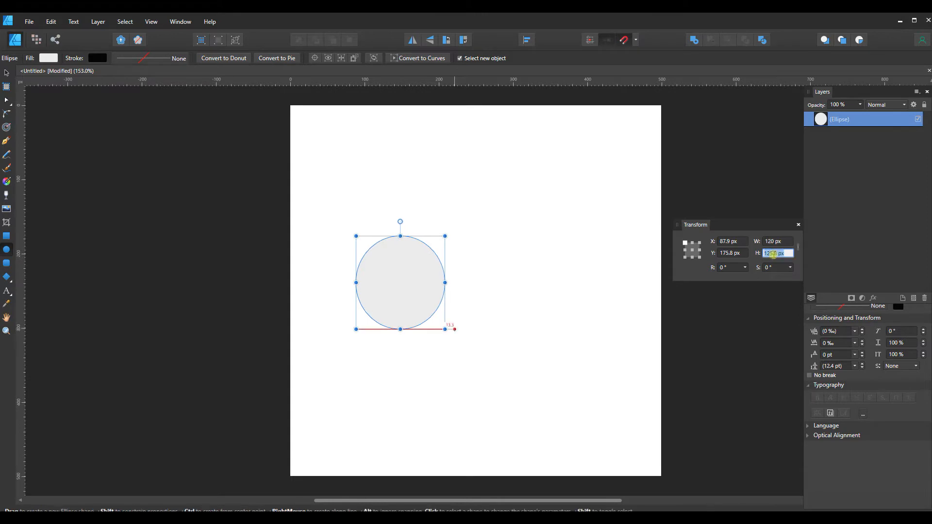
pyautogui.write('120')
pyautogui.press('Return')
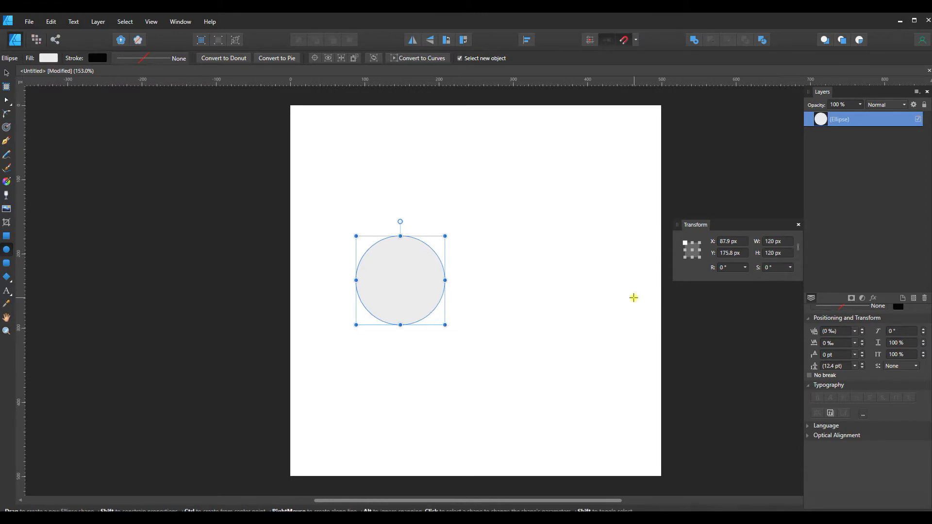
pyautogui.click(797, 249)
# Duplicate the circle and move the copy horizontally to the right of the original, to about X 280 px
pyautogui.hotkey('ctrl', 'c')
pyautogui.hotkey('ctrl', 'v')
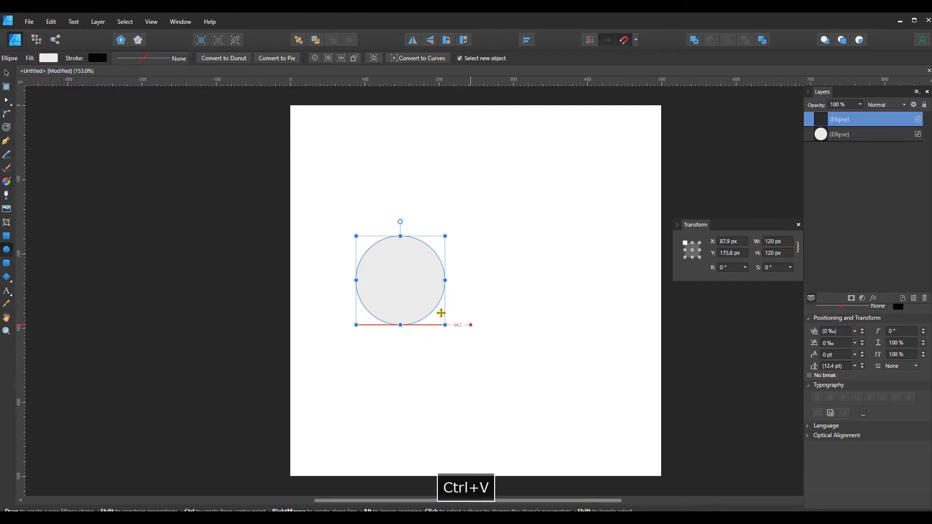
pyautogui.moveTo(400, 293); pyautogui.dragTo(435, 294)
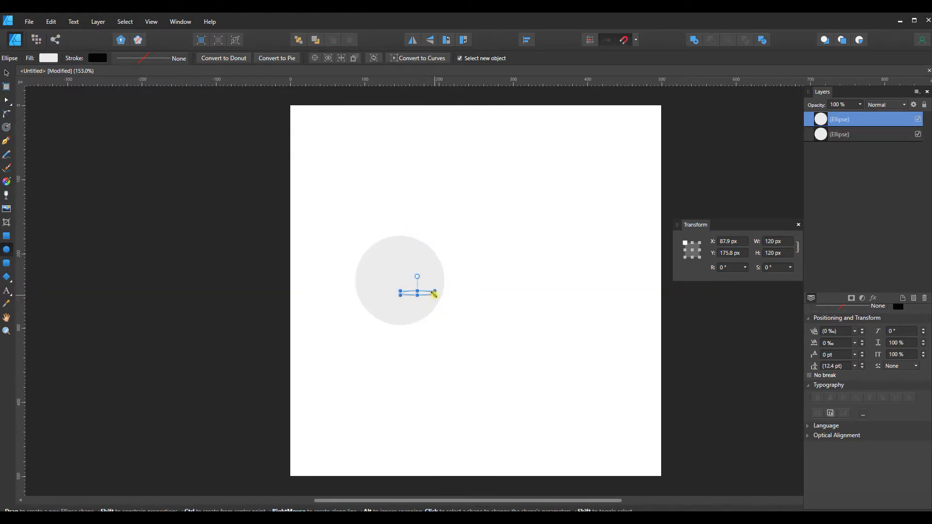
pyautogui.press('Delete')
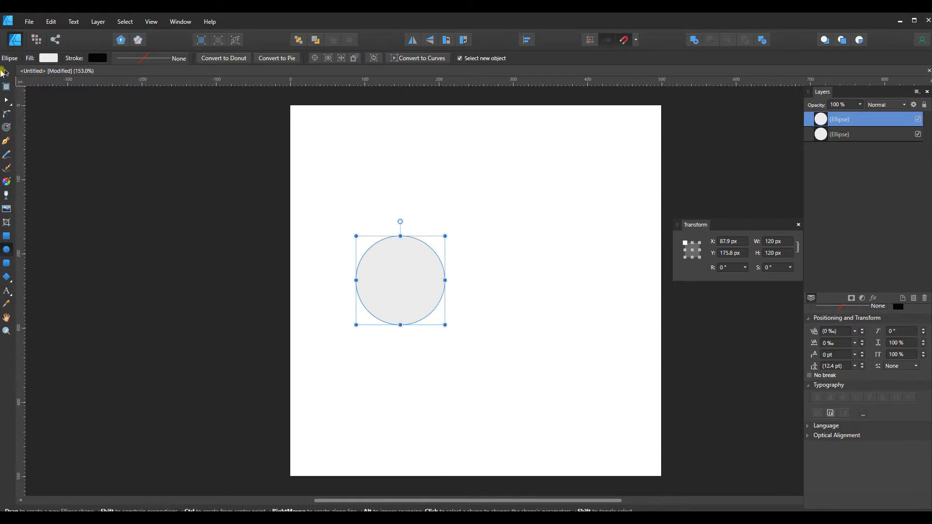
pyautogui.click(6, 72)
pyautogui.moveTo(405, 286); pyautogui.dragTo(545, 281)
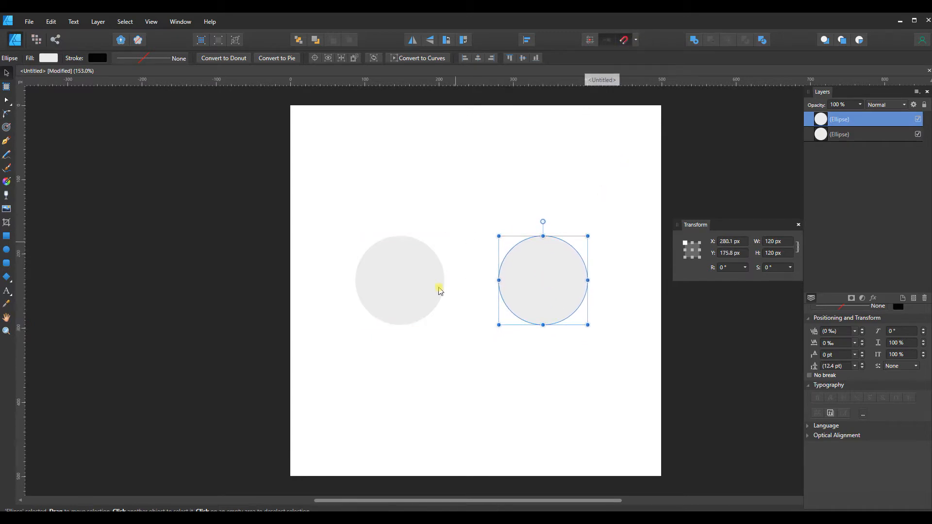
# Move the two circles closer together with only a small gap between them, placing the left one at X 130 px
pyautogui.moveTo(416, 294); pyautogui.dragTo(443, 293)
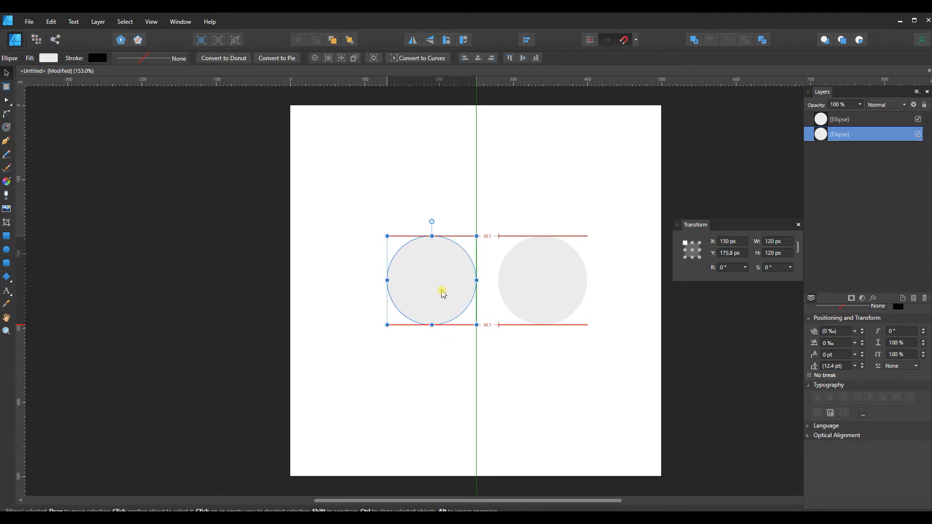
pyautogui.moveTo(444, 294); pyautogui.dragTo(443, 294)
pyautogui.moveTo(536, 291); pyautogui.dragTo(518, 292)
pyautogui.click(518, 346)
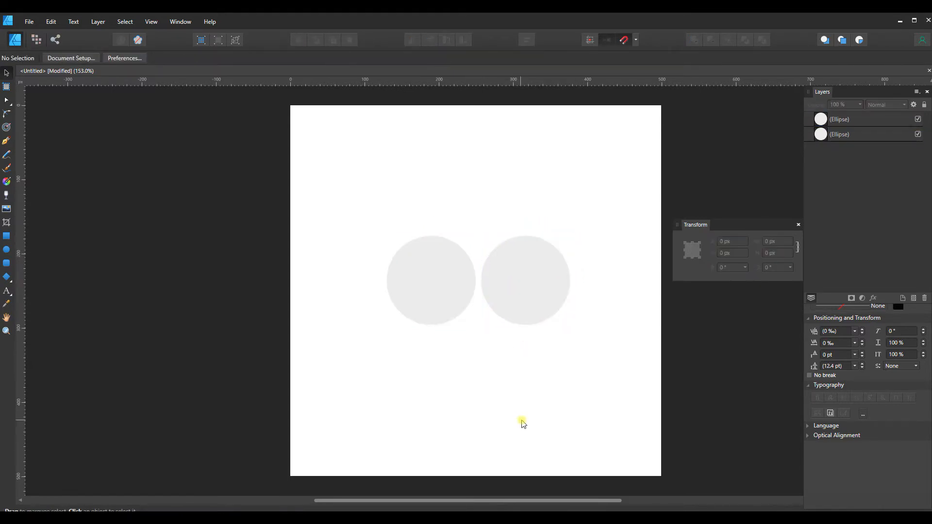
# Draw a rectangle about 306 px wide below the two circles and set its height to 100 px
pyautogui.click(7, 236)
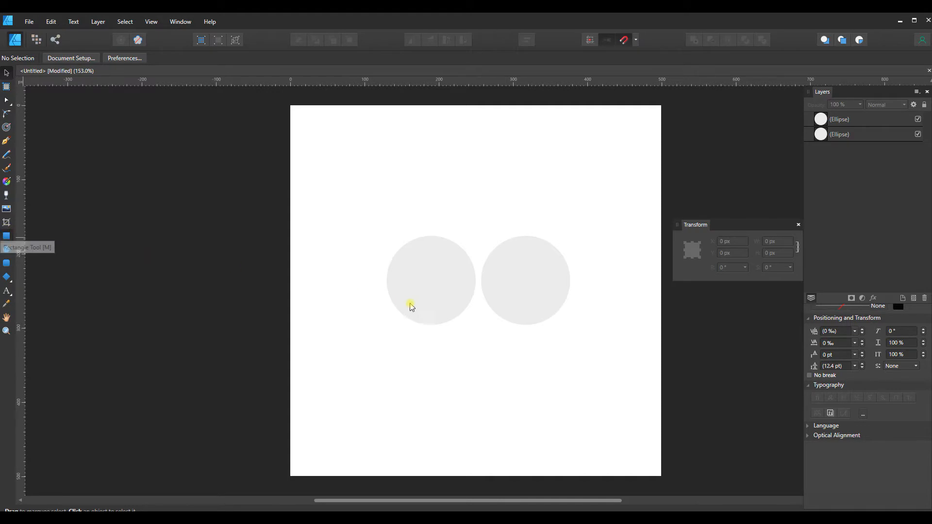
pyautogui.moveTo(394, 355); pyautogui.dragTo(623, 423)
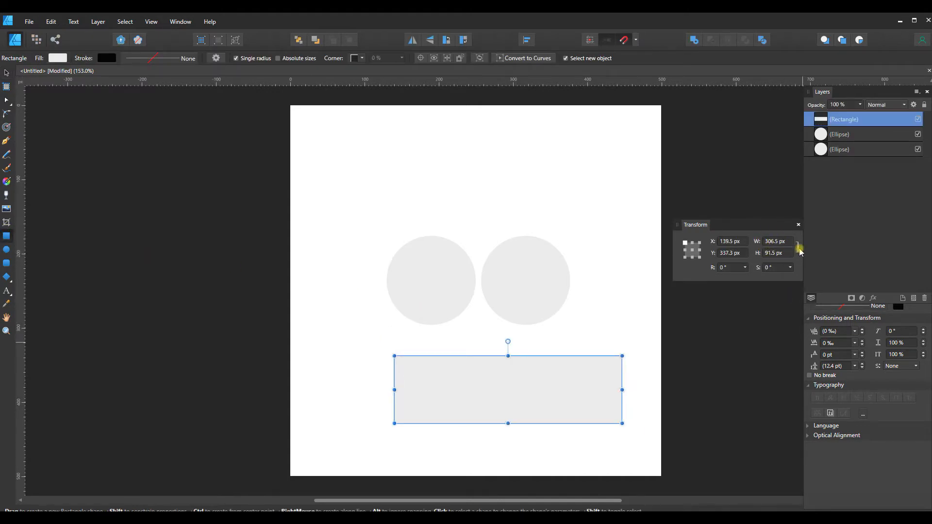
pyautogui.click(779, 253)
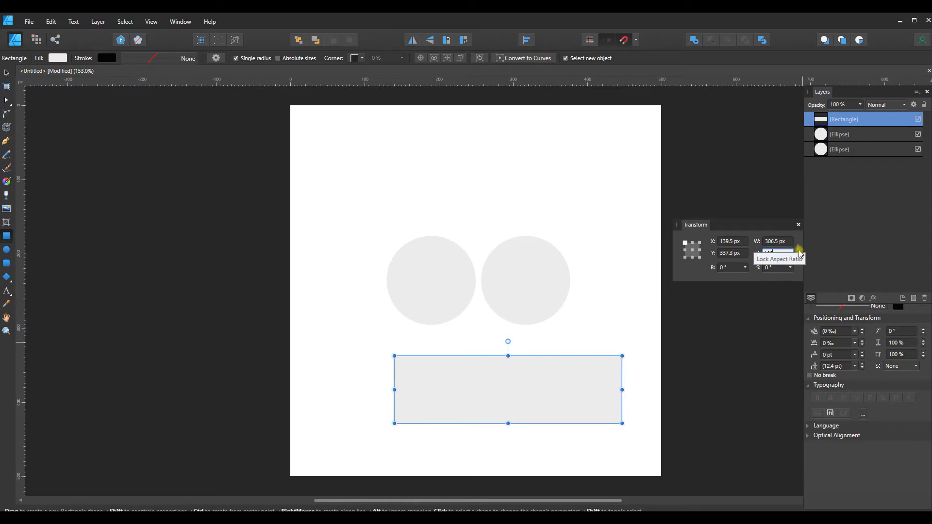
pyautogui.press('Return')
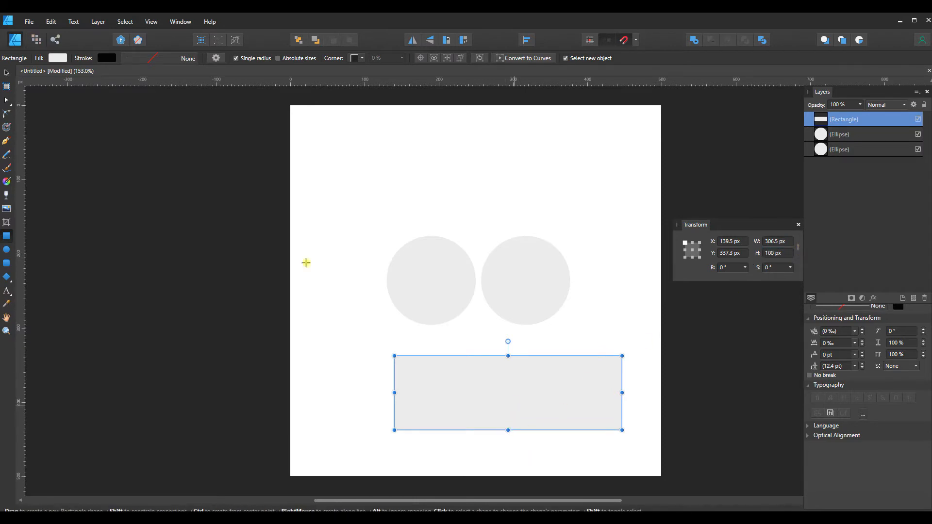
# Move the rectangle up over the circles and set its height to 120 px
pyautogui.click(7, 74)
pyautogui.moveTo(480, 404); pyautogui.dragTo(512, 290)
pyautogui.click(771, 253)
pyautogui.write('120')
pyautogui.press('Return')
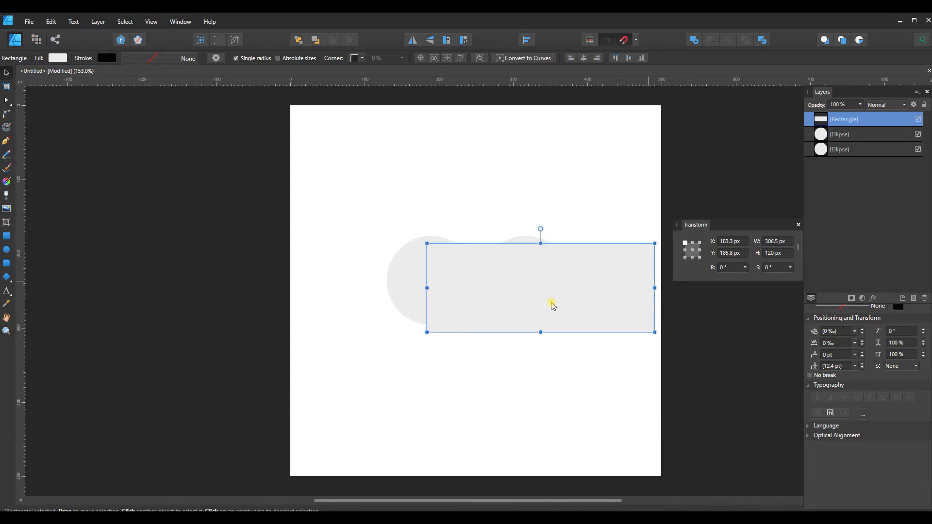
# Align the rectangle vertically with the circles and narrow it to about 127 px so it spans from one circle's centre to the other's
pyautogui.moveTo(547, 304); pyautogui.dragTo(553, 296)
pyautogui.moveTo(659, 280); pyautogui.dragTo(524, 282)
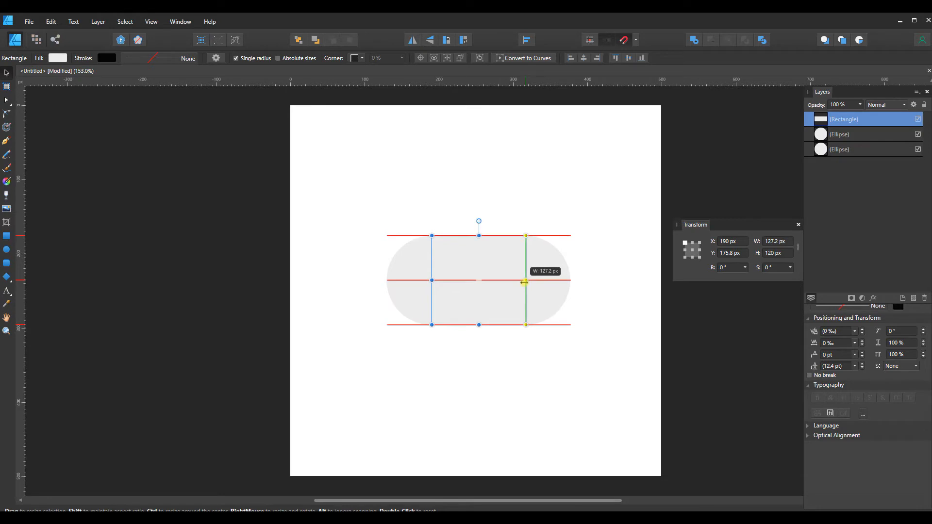
pyautogui.moveTo(573, 356); pyautogui.dragTo(574, 358)
pyautogui.click(581, 376)
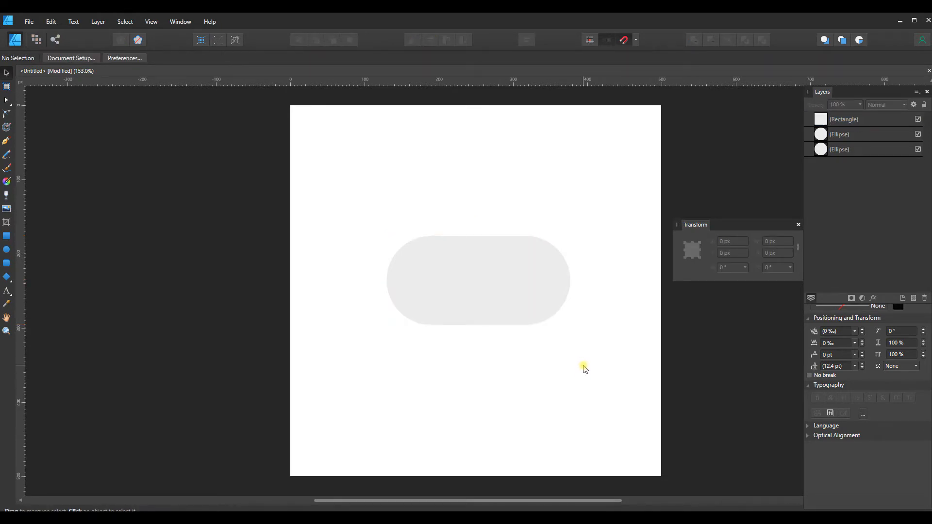
# Place a copy of the rectangle directly above the original and reduce the copy's height to 60 px
pyautogui.click(484, 270)
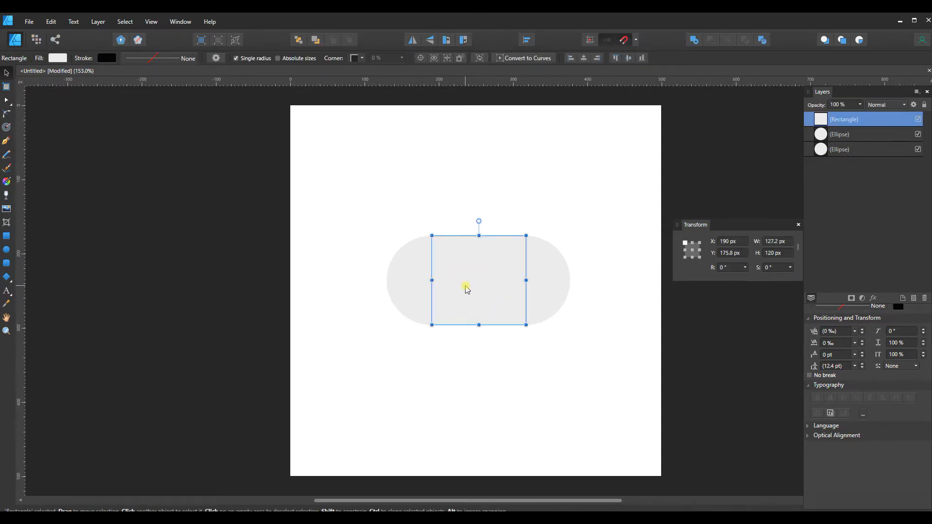
pyautogui.hotkey('ctrl', 'c')
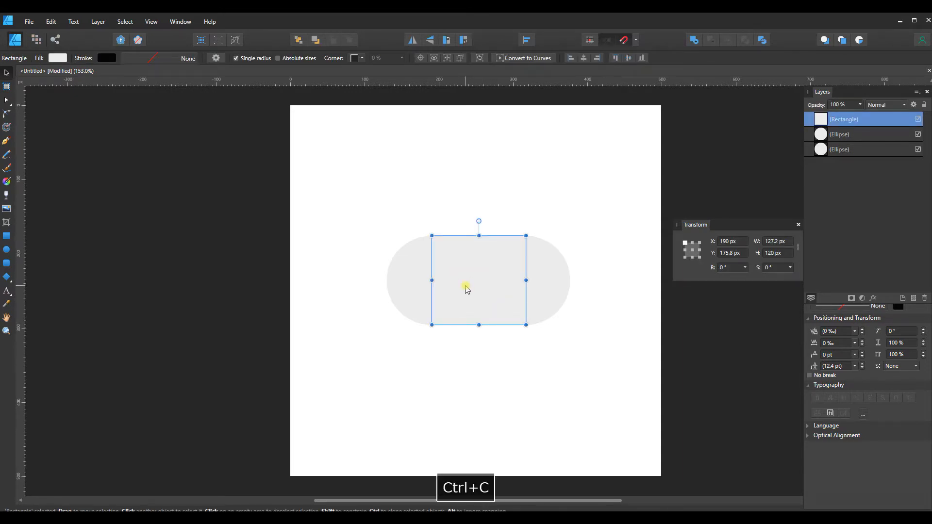
pyautogui.hotkey('ctrl', 'v')
pyautogui.moveTo(469, 275); pyautogui.dragTo(466, 203)
pyautogui.moveTo(479, 147); pyautogui.dragTo(479, 191)
pyautogui.click(784, 254)
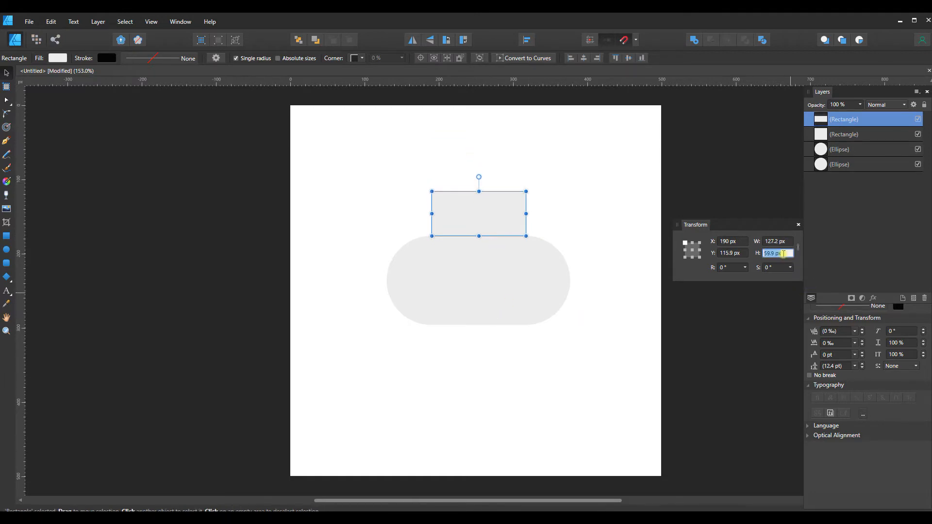
pyautogui.write('60')
pyautogui.press('Return')
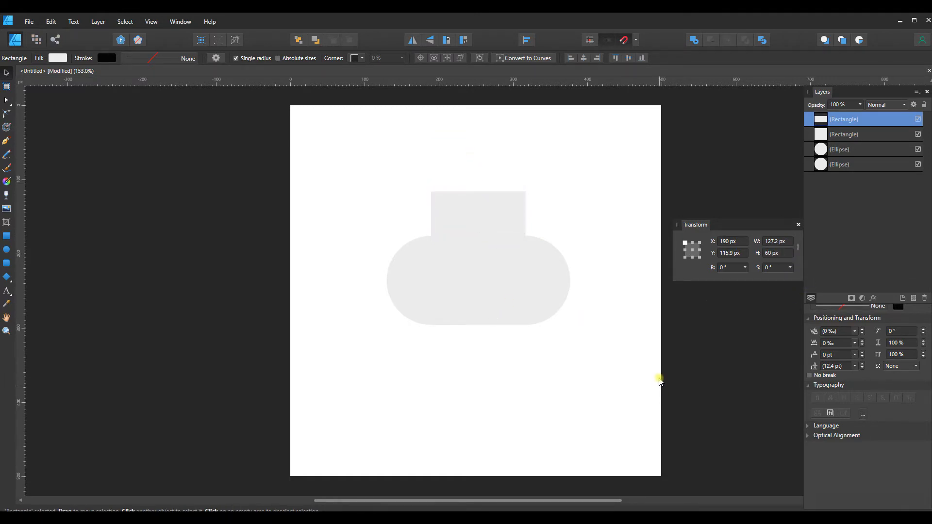
pyautogui.click(660, 381)
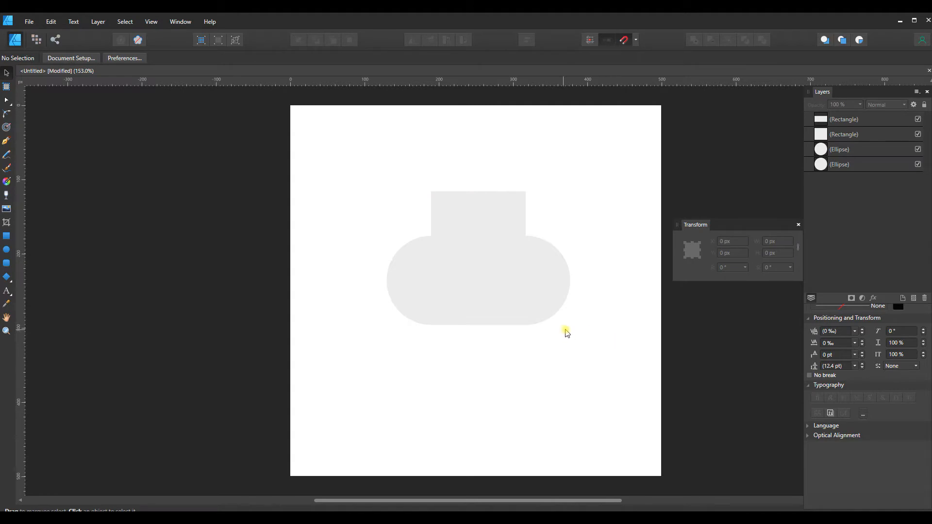
# Place a copy of the left grey circle in the empty area below the shape and fill the copy with blue
pyautogui.click(414, 291)
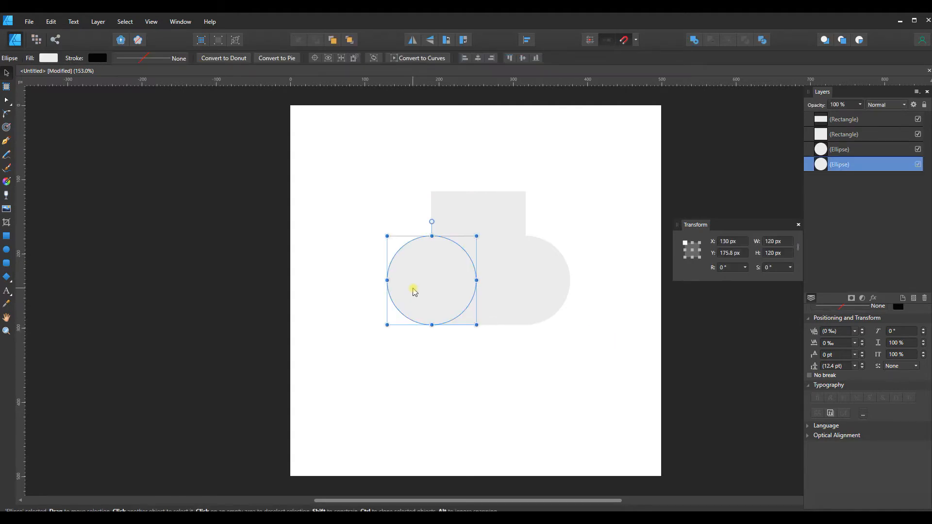
pyautogui.hotkey('ctrl', 'c')
pyautogui.hotkey('ctrl', 'v')
pyautogui.moveTo(453, 282); pyautogui.dragTo(510, 409)
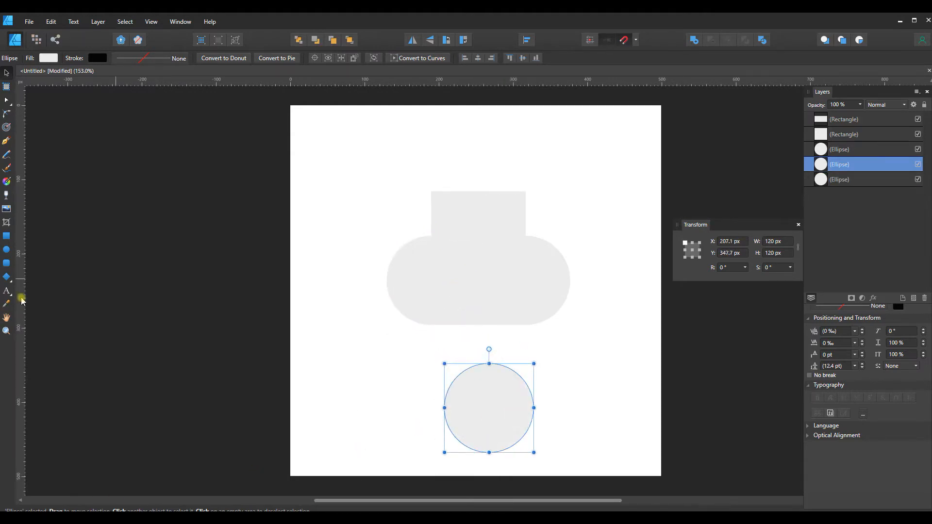
pyautogui.click(56, 61)
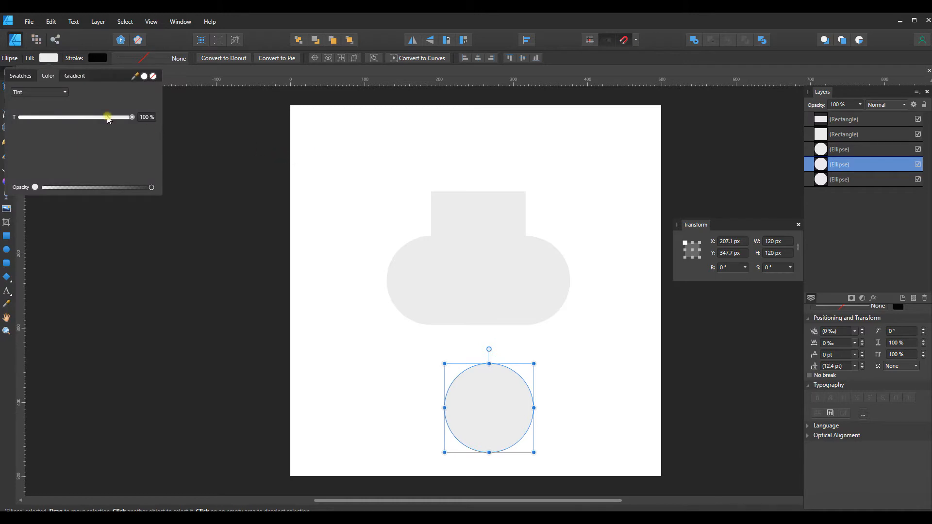
pyautogui.click(22, 76)
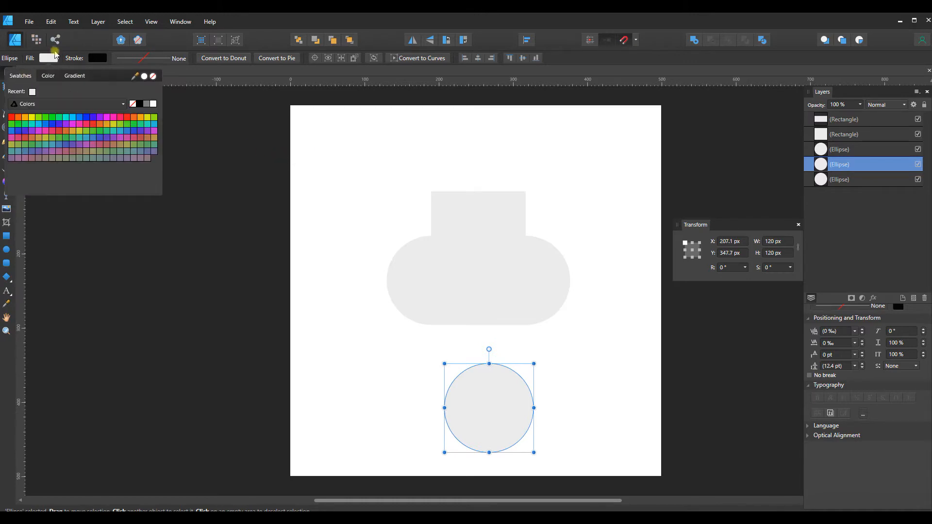
pyautogui.click(87, 118)
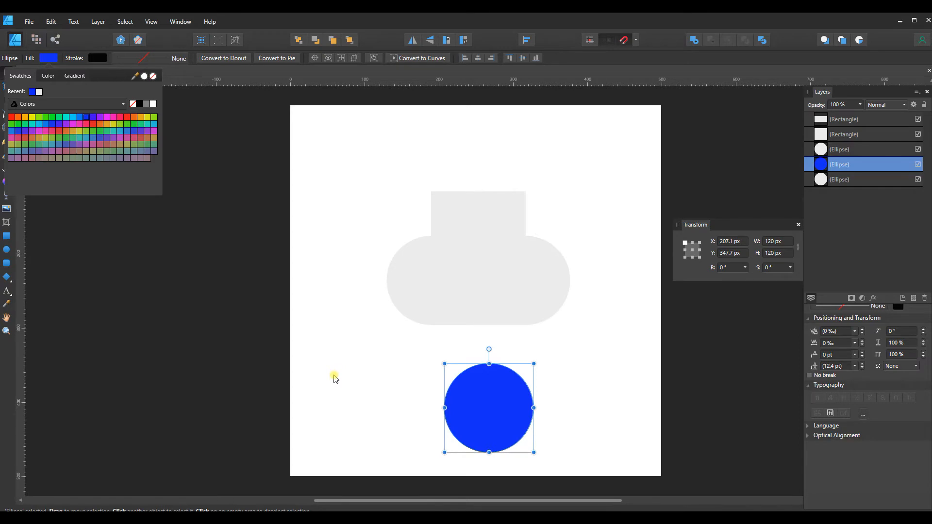
# Duplicate the blue circle and place the two blue circles side by side over the upper corners of the 60 px tall rectangle
pyautogui.hotkey('ctrl', 'v')
pyautogui.moveTo(487, 413); pyautogui.dragTo(375, 387)
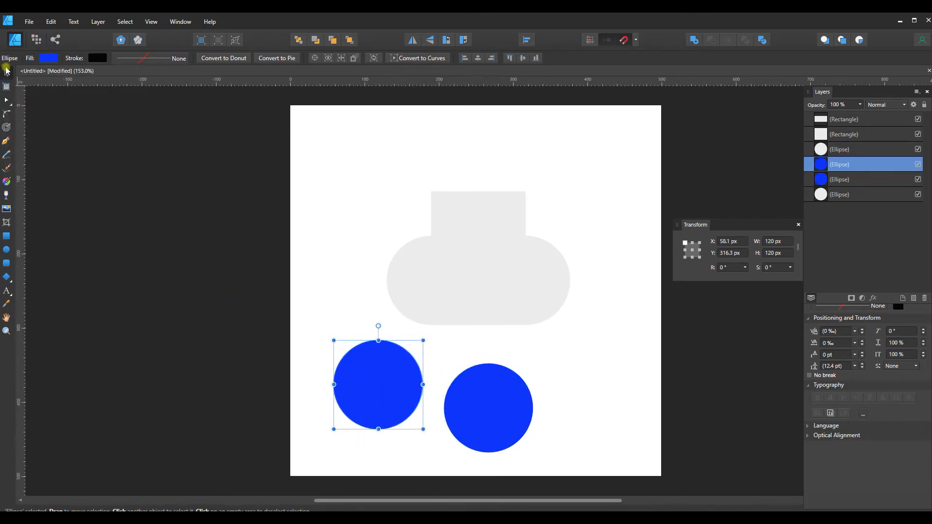
pyautogui.moveTo(367, 401); pyautogui.dragTo(425, 201)
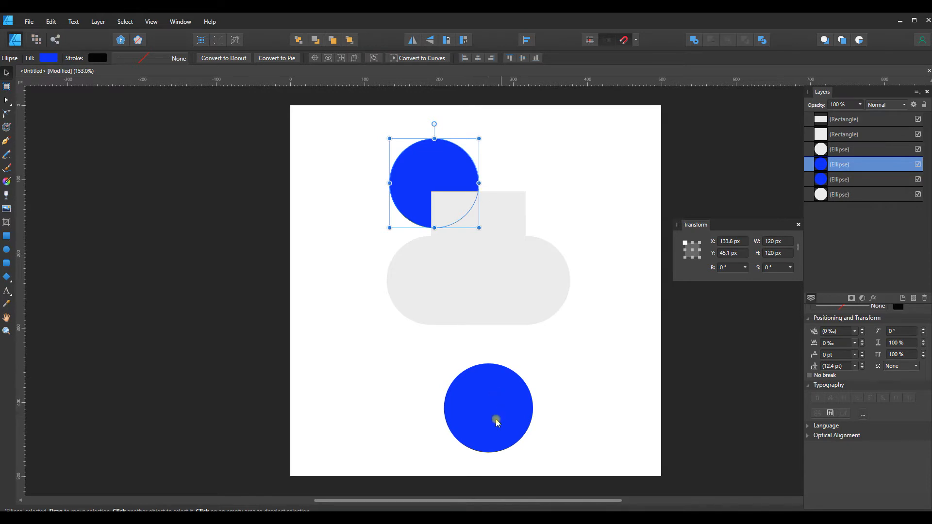
pyautogui.moveTo(486, 420); pyautogui.dragTo(521, 197)
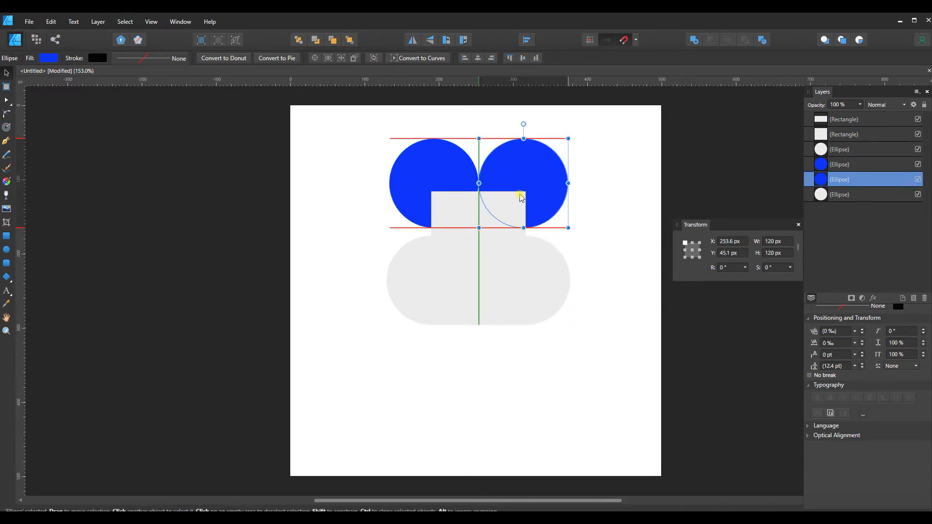
pyautogui.moveTo(521, 196); pyautogui.dragTo(520, 197)
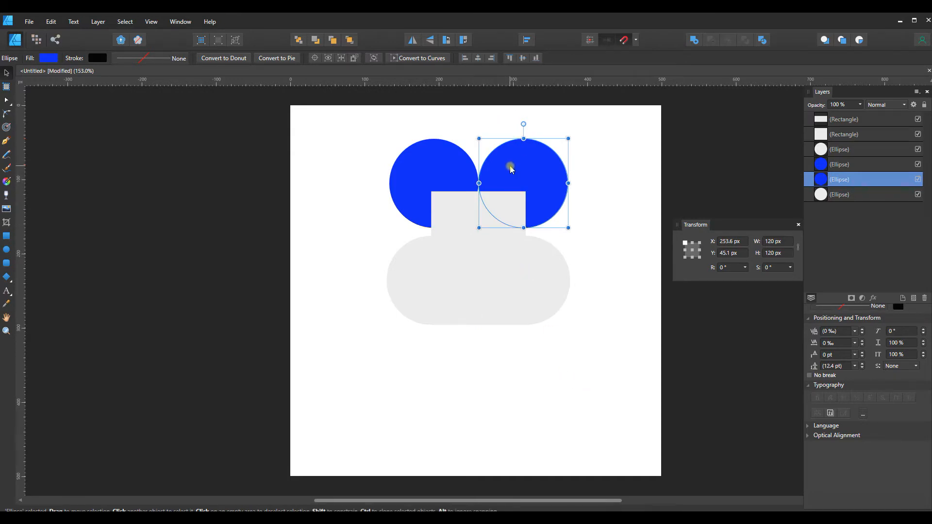
# Align the blue circles horizontally with the grey circles below, at X 130 px for the left one and 257.2 px for the right one
pyautogui.moveTo(509, 166); pyautogui.dragTo(506, 166)
pyautogui.click(438, 165)
pyautogui.moveTo(438, 169); pyautogui.dragTo(435, 161)
pyautogui.click(586, 224)
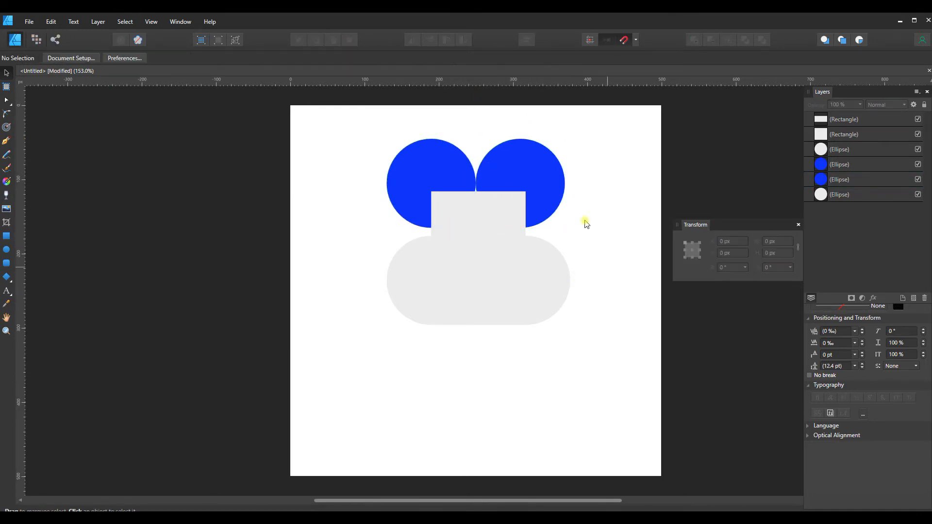
pyautogui.click(540, 191)
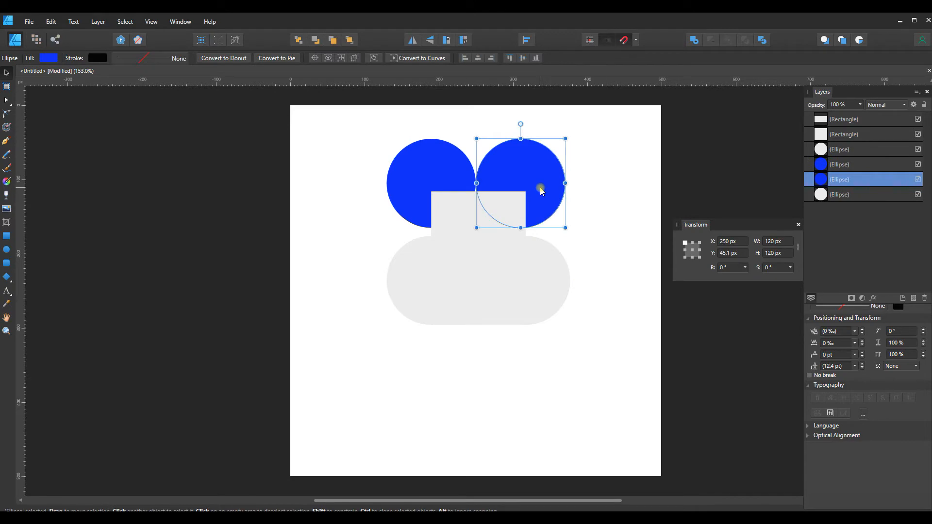
pyautogui.moveTo(542, 191); pyautogui.dragTo(547, 191)
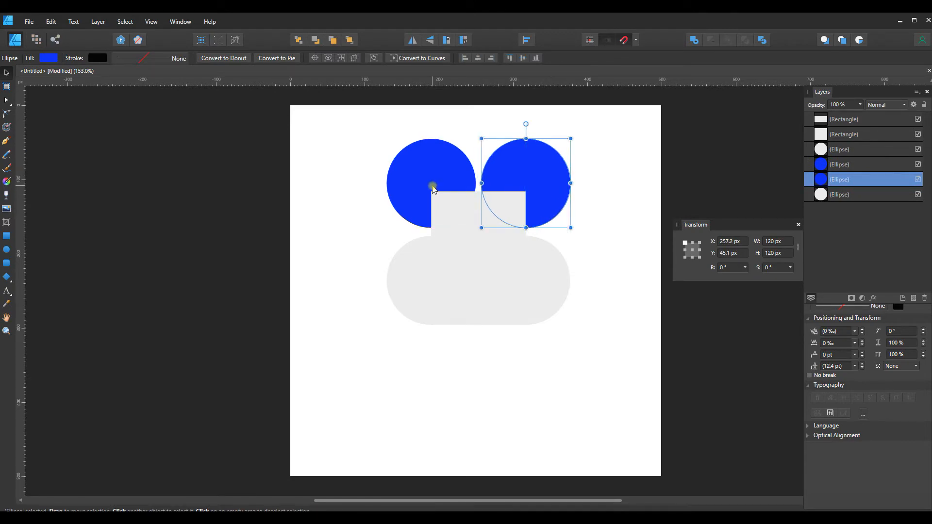
# Compare both blue circles with the rectangle's side edges and nudge the left blue circle 1 px outward to X 129 px
pyautogui.click(431, 188)
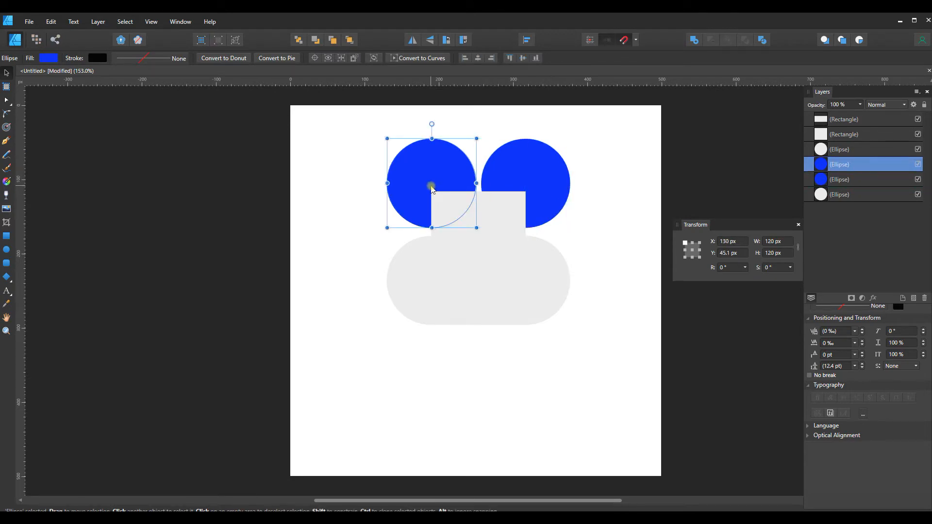
pyautogui.click(556, 206)
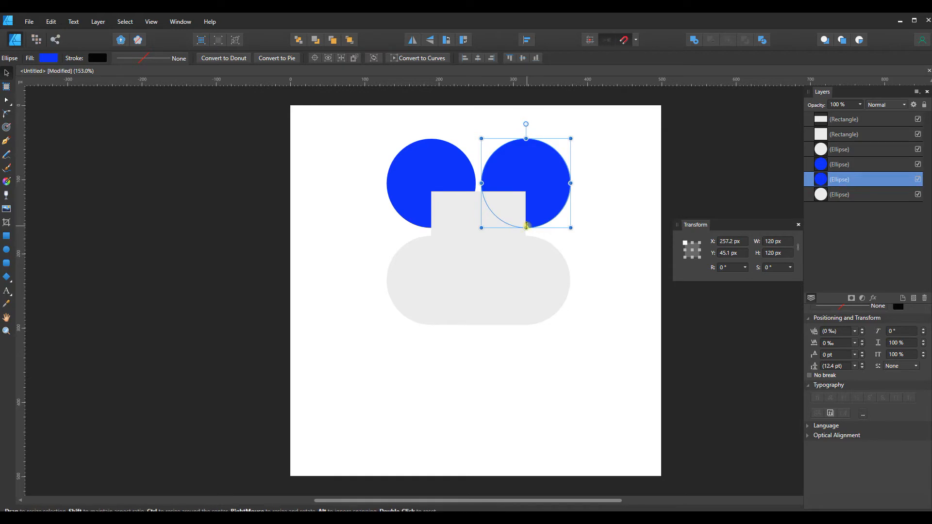
pyautogui.click(417, 209)
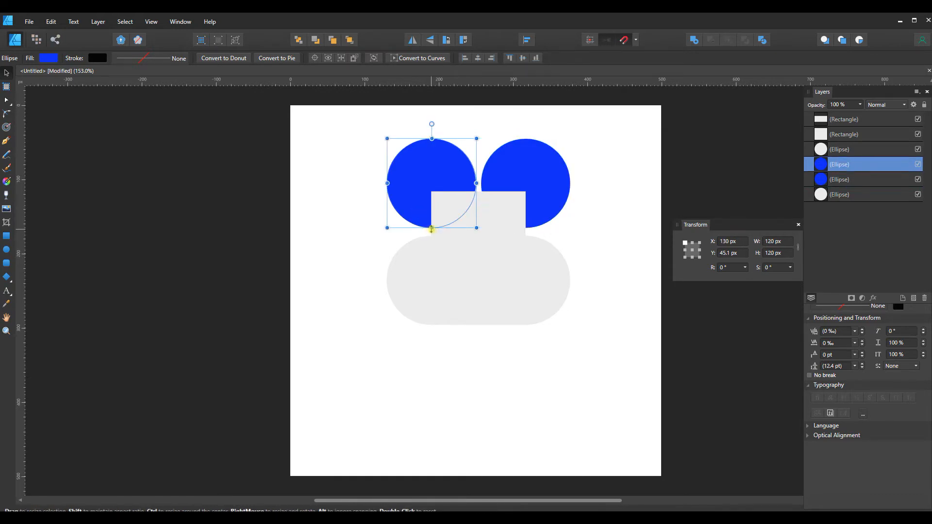
pyautogui.press('Left')
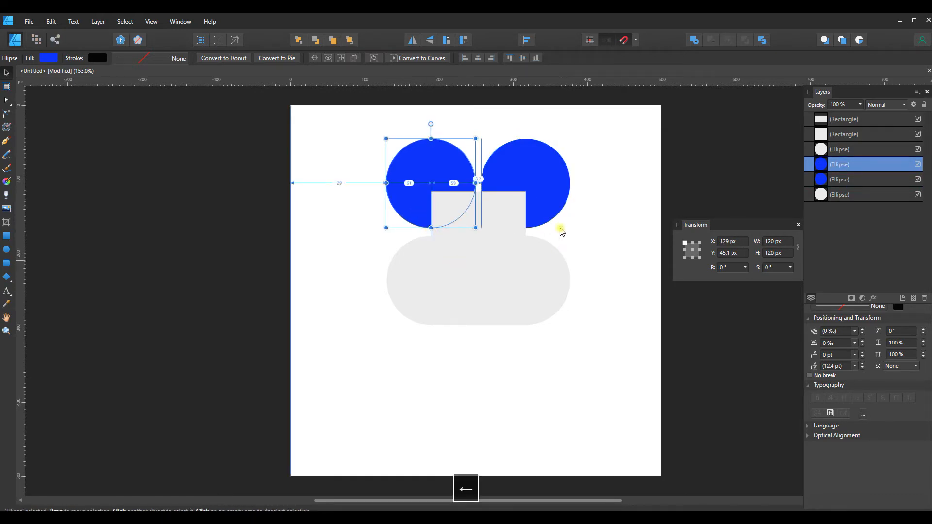
pyautogui.click(538, 212)
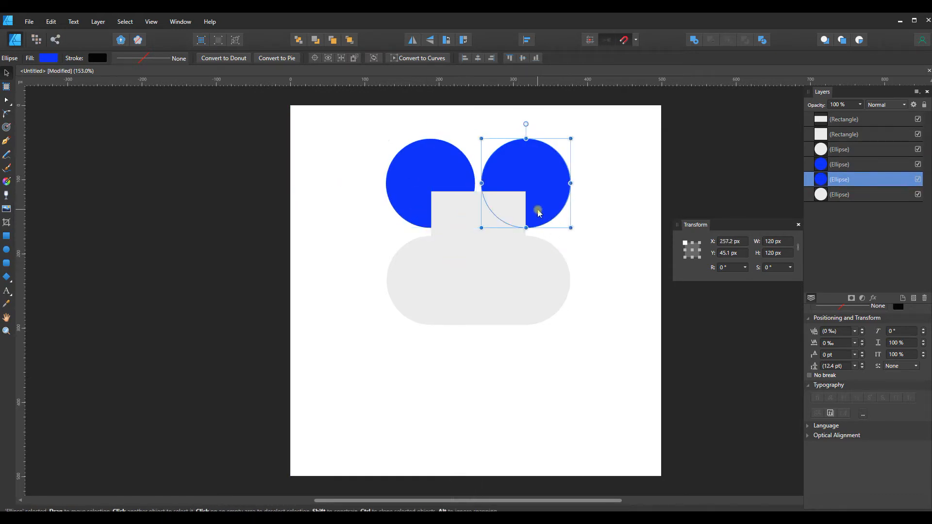
pyautogui.click(614, 341)
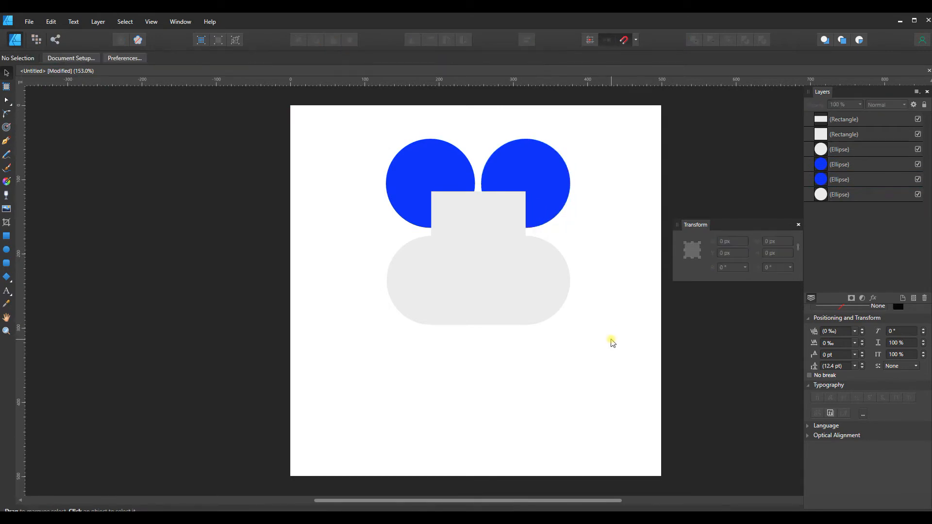
# Move the 60 px tall rectangle beneath both blue circles in the stacking order and subtract the circles from it
pyautogui.doubleClick(844, 120)
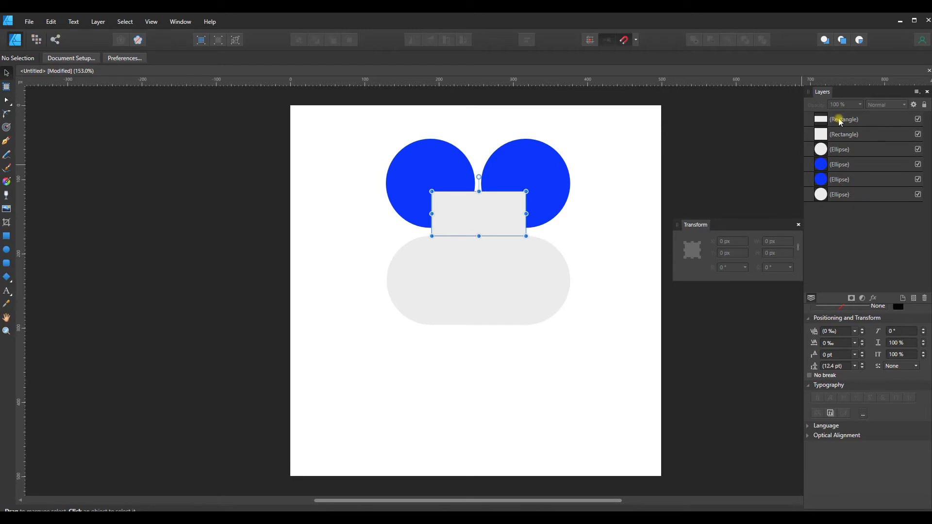
pyautogui.moveTo(844, 119); pyautogui.dragTo(815, 189)
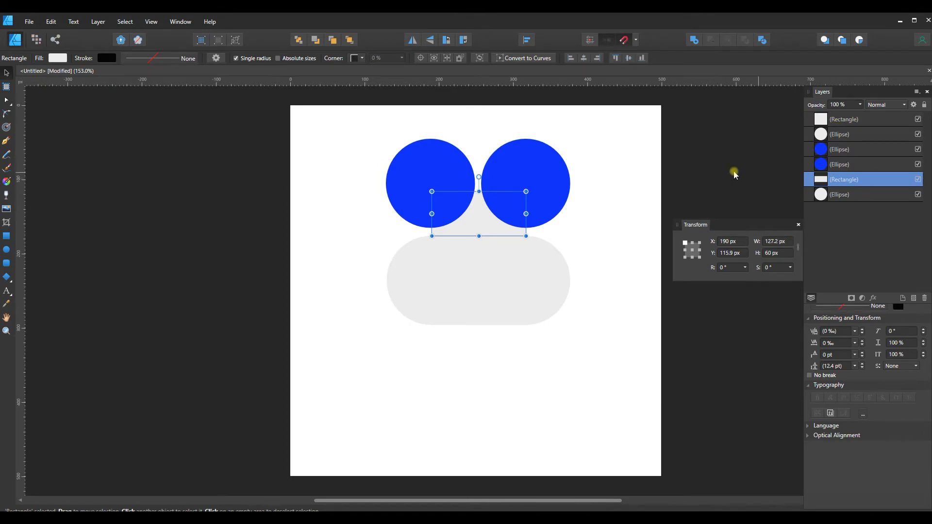
pyautogui.keyDown('shift'); pyautogui.click(413, 176); pyautogui.keyUp('shift')
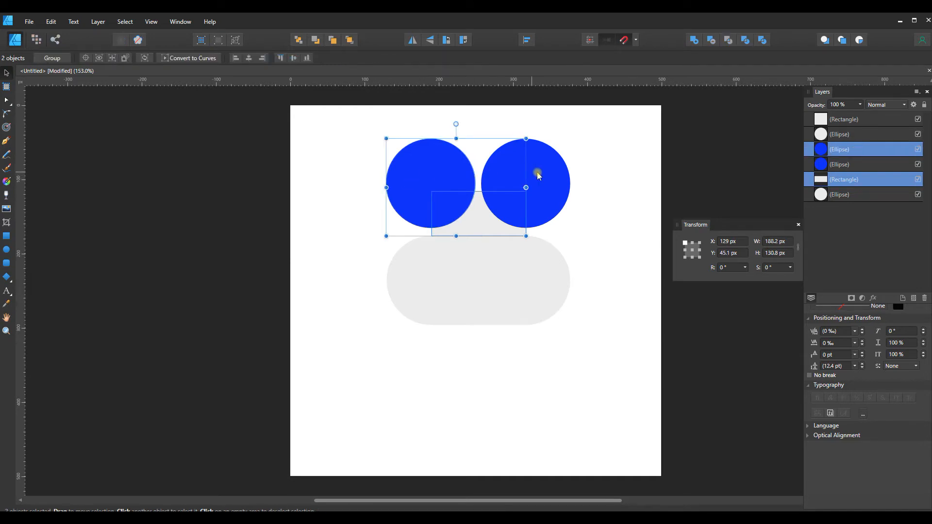
pyautogui.keyDown('shift'); pyautogui.click(537, 175); pyautogui.keyUp('shift')
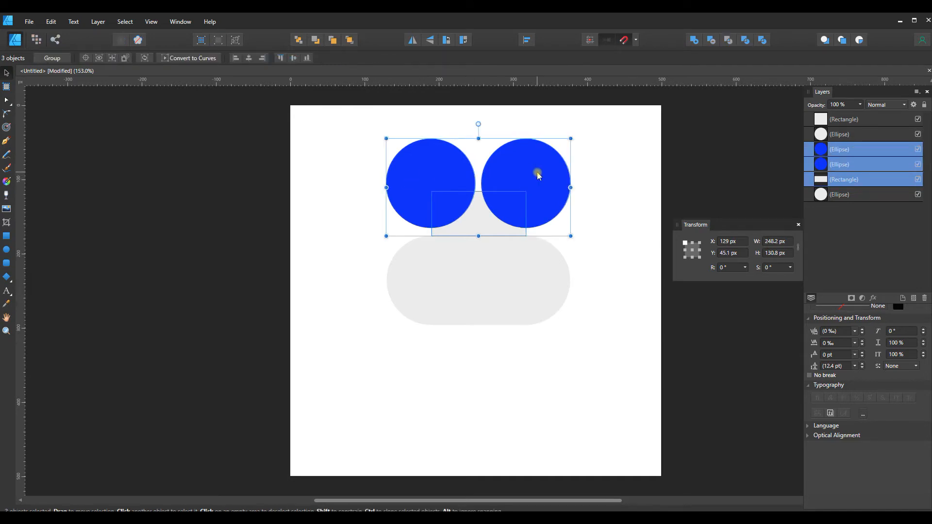
pyautogui.click(711, 41)
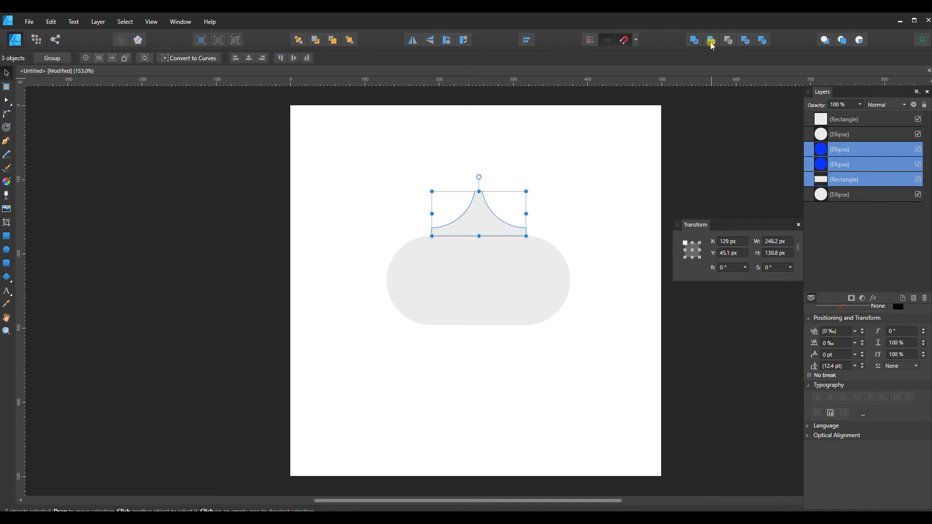
pyautogui.click(596, 208)
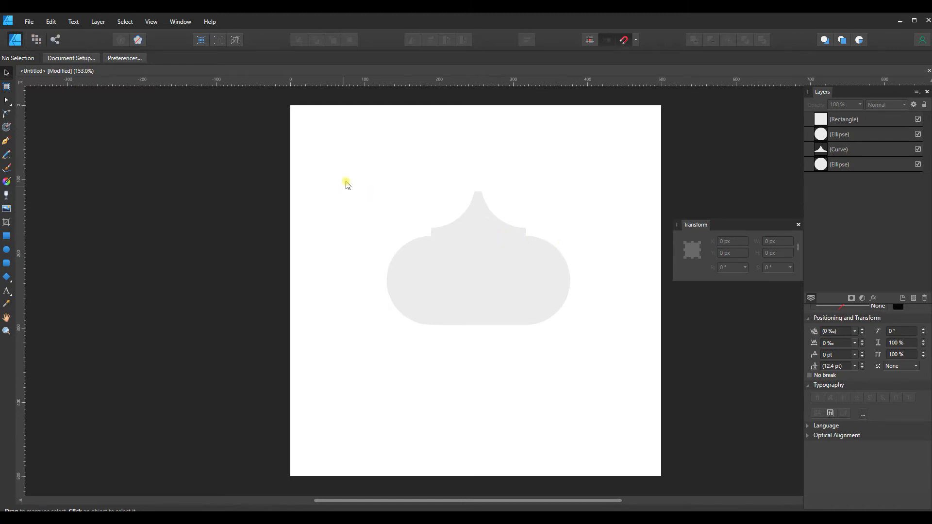
# Place a copy of all four shapes below the original, offset to the right, and group the copied shapes
pyautogui.moveTo(354, 169); pyautogui.dragTo(621, 378)
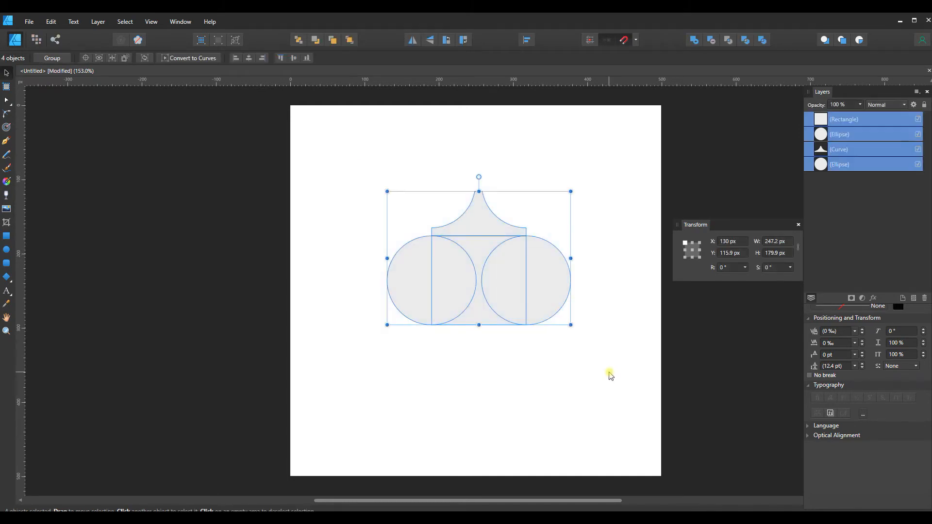
pyautogui.hotkey('ctrl', 'c')
pyautogui.hotkey('ctrl', 'v')
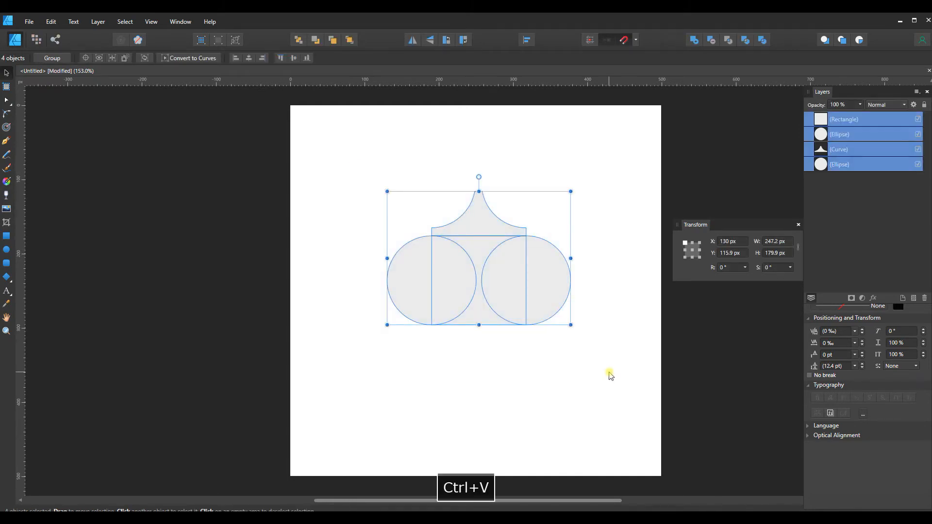
pyautogui.moveTo(490, 284); pyautogui.dragTo(547, 414)
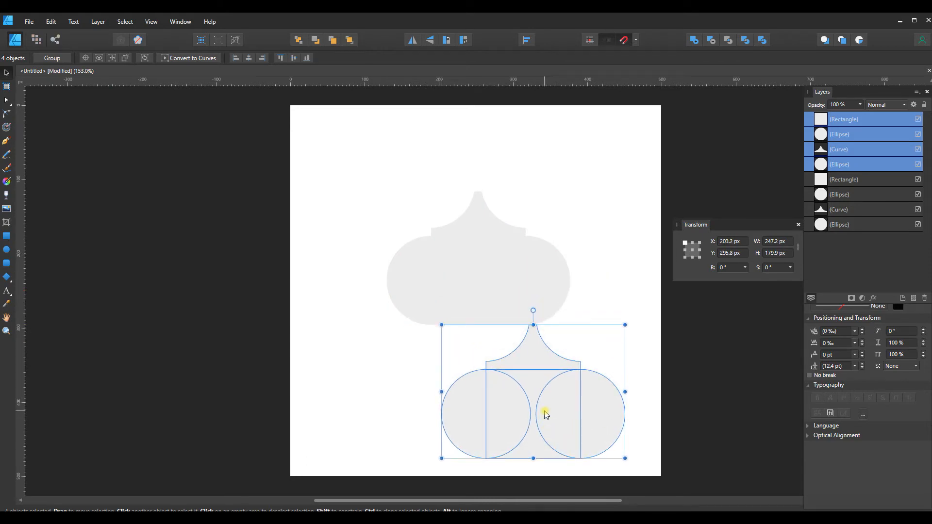
pyautogui.hotkey('ctrl', 'g')
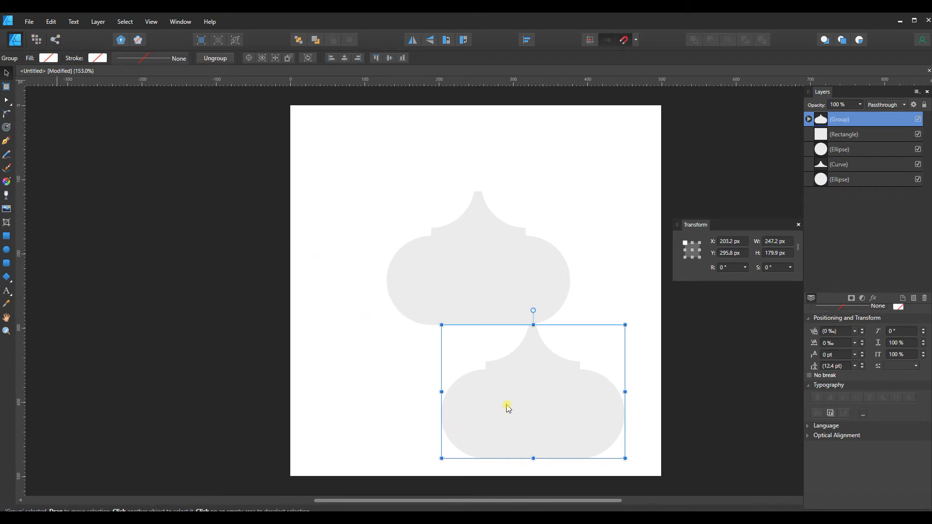
# Fill the copied group with blue and rotate it 180°
pyautogui.click(32, 91)
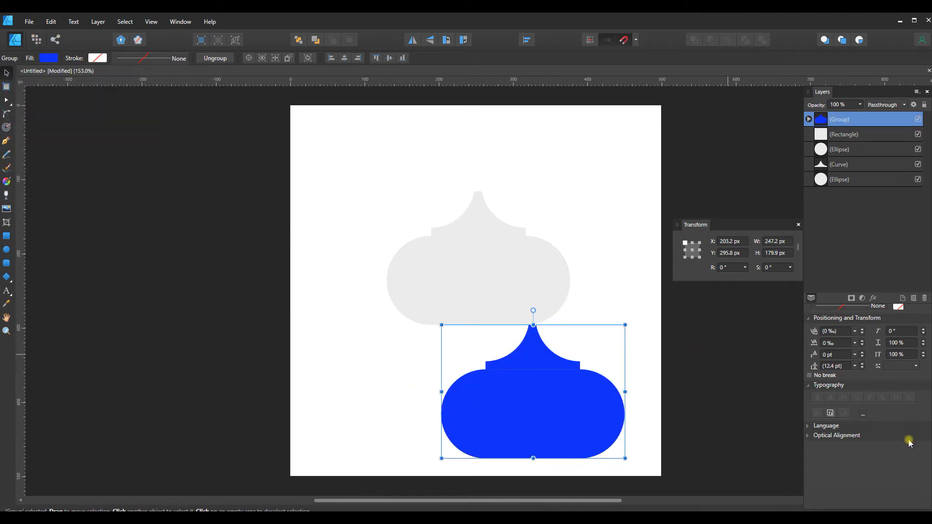
pyautogui.click(736, 268)
pyautogui.press('Return')
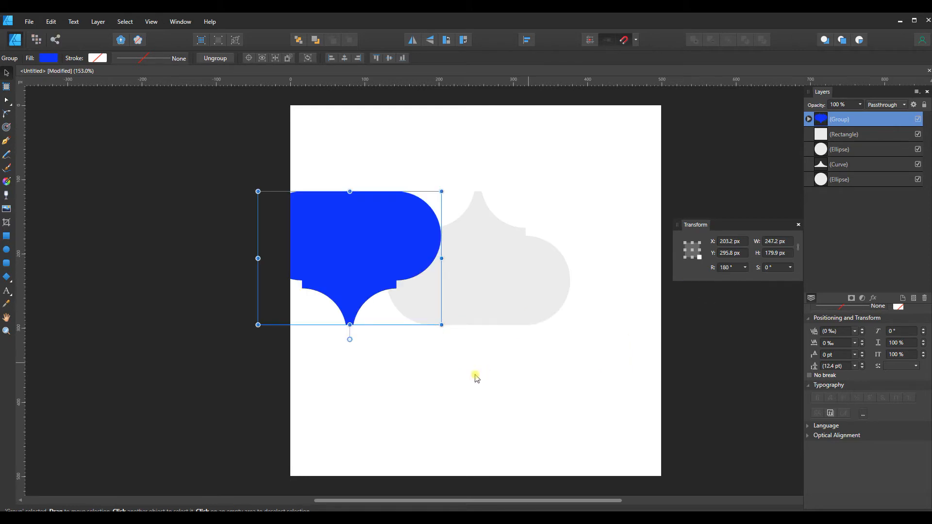
# Fit the inverted blue group against the original shape's upper-left curve, leaving a narrow gap, to test how the tiles interlock
pyautogui.moveTo(369, 210)
pyautogui.mouseDown()
pyautogui.moveTo(377, 168)
pyautogui.moveTo(380, 203)
pyautogui.mouseUp()
pyautogui.press('Right')
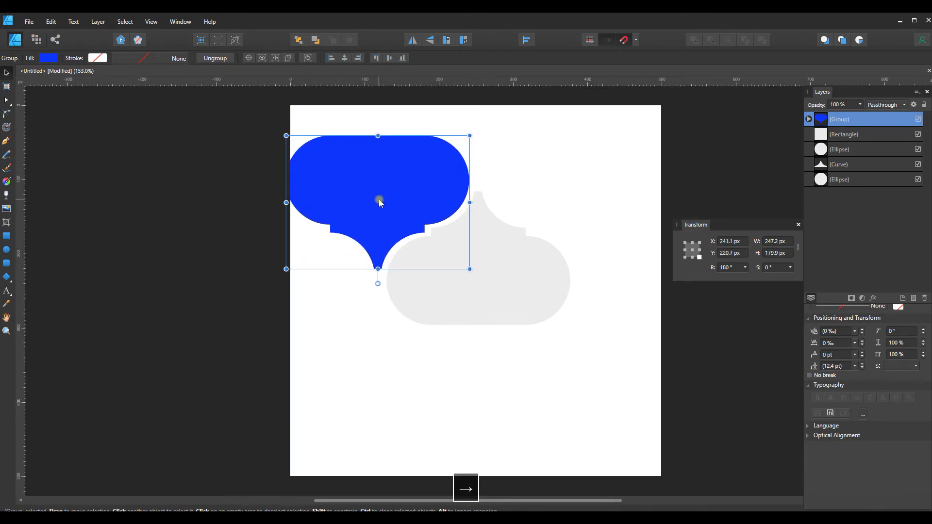
pyautogui.press('Right')
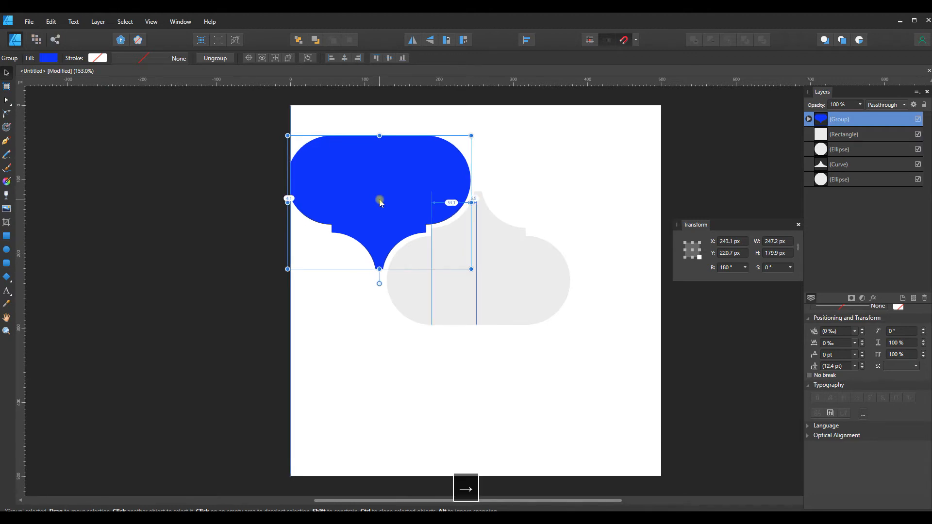
# Delete the inverted blue group and keep only the original grey shapes
pyautogui.click(545, 400)
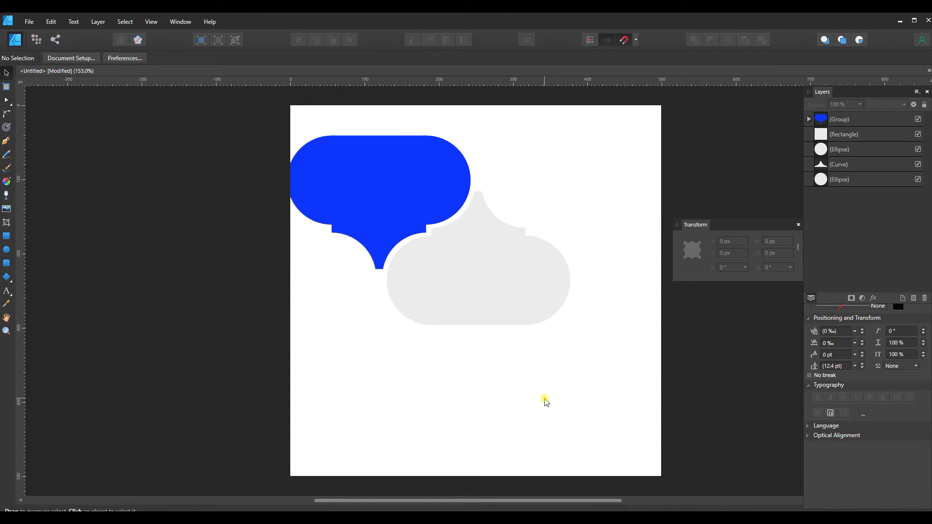
pyautogui.click(379, 162)
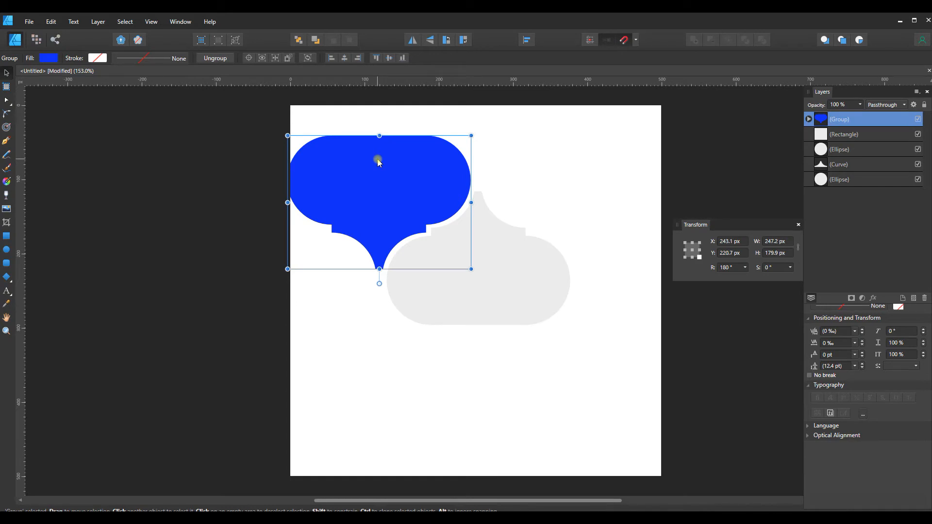
pyautogui.press('Delete')
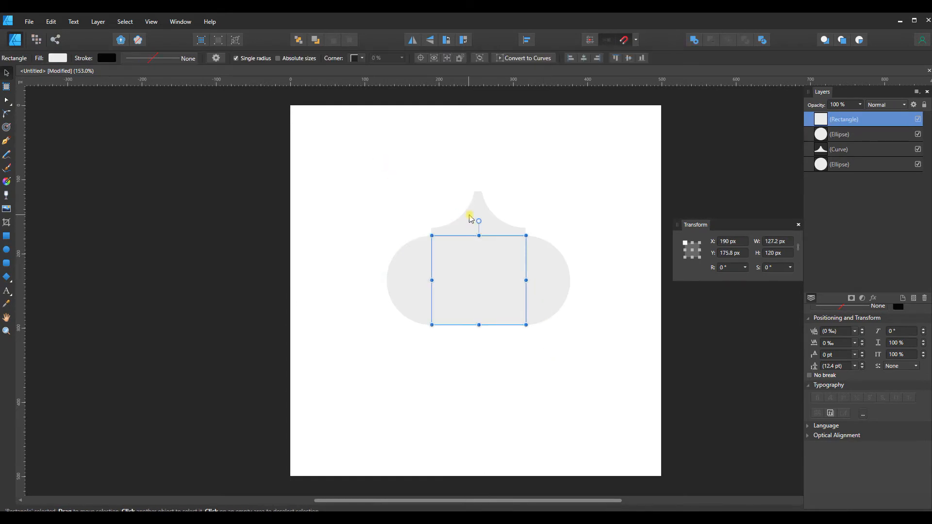
# Copy the top pointed curve, flip it vertically and attach it beneath the rectangle to mirror the tile's upper point
pyautogui.click(470, 219)
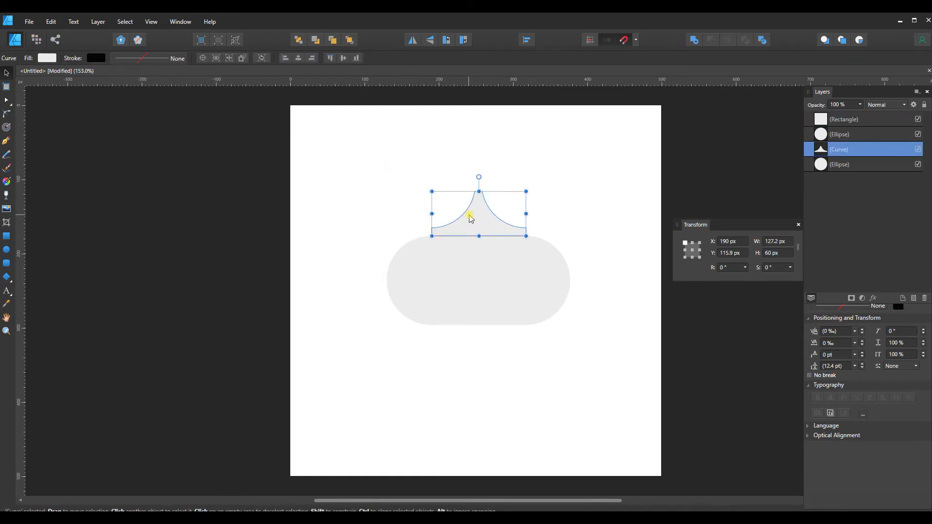
pyautogui.hotkey('ctrl', 'c')
pyautogui.hotkey('ctrl', 'v')
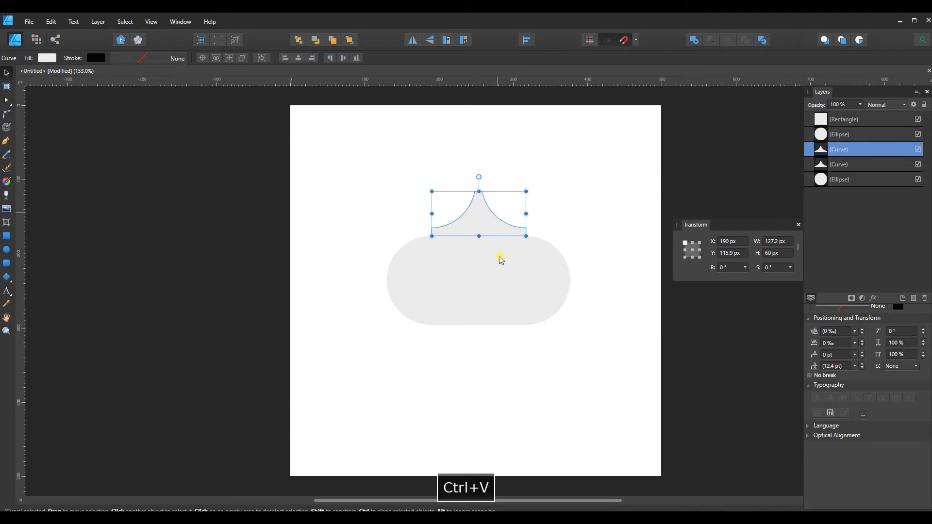
pyautogui.click(431, 41)
pyautogui.moveTo(480, 214); pyautogui.dragTo(482, 348)
pyautogui.click(593, 379)
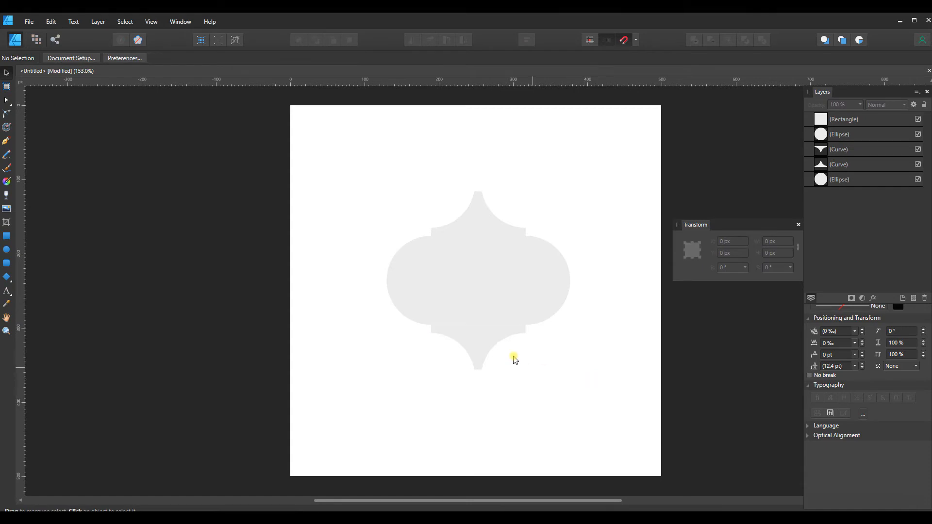
pyautogui.click(485, 346)
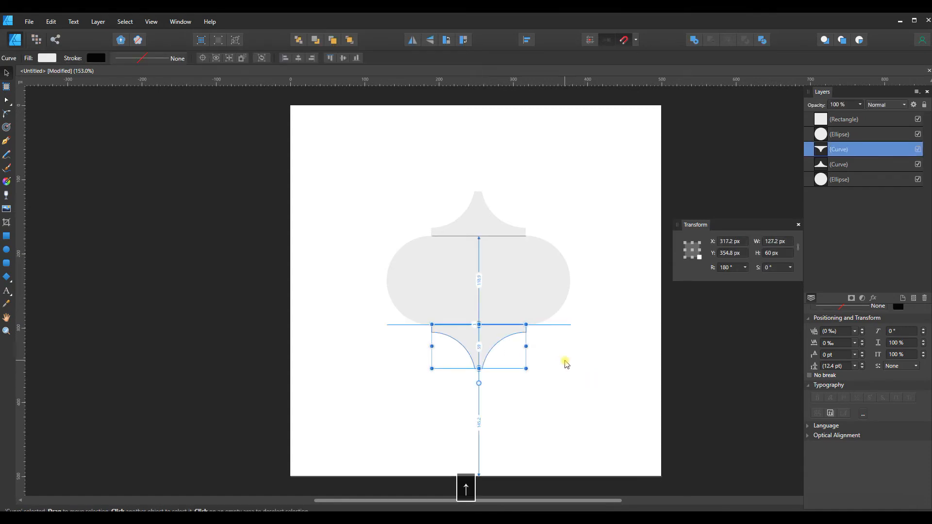
pyautogui.click(565, 366)
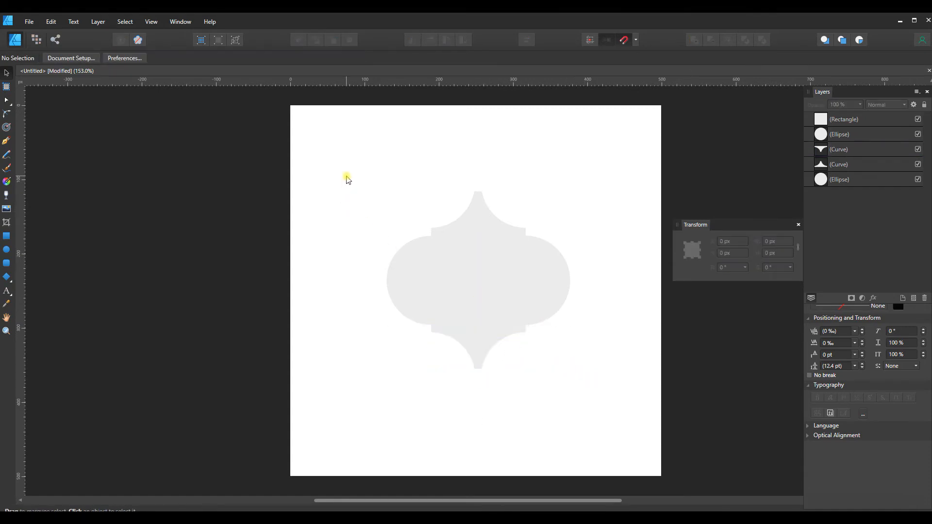
# Group all five shapes and fit a copy of the group against the original's upper-left curve, leaving a narrow gap
pyautogui.moveTo(359, 168); pyautogui.dragTo(598, 419)
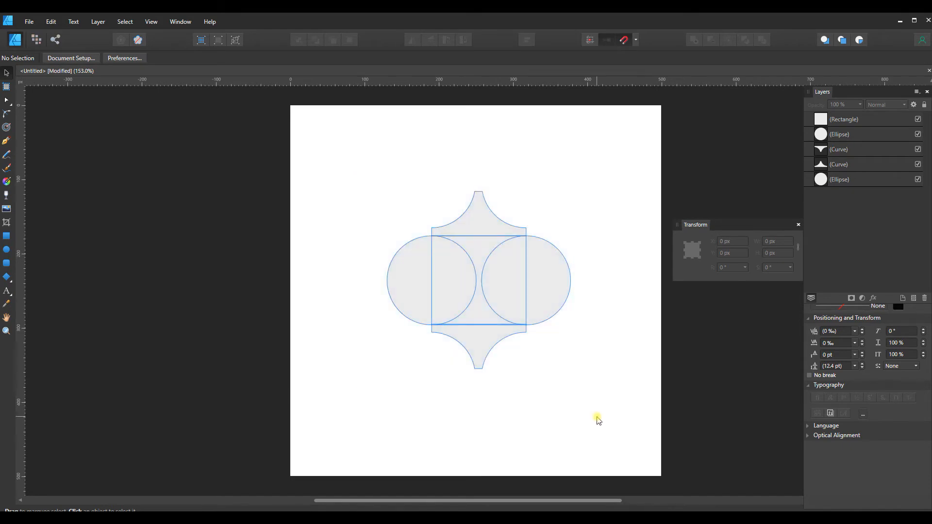
pyautogui.hotkey('ctrl', 'g')
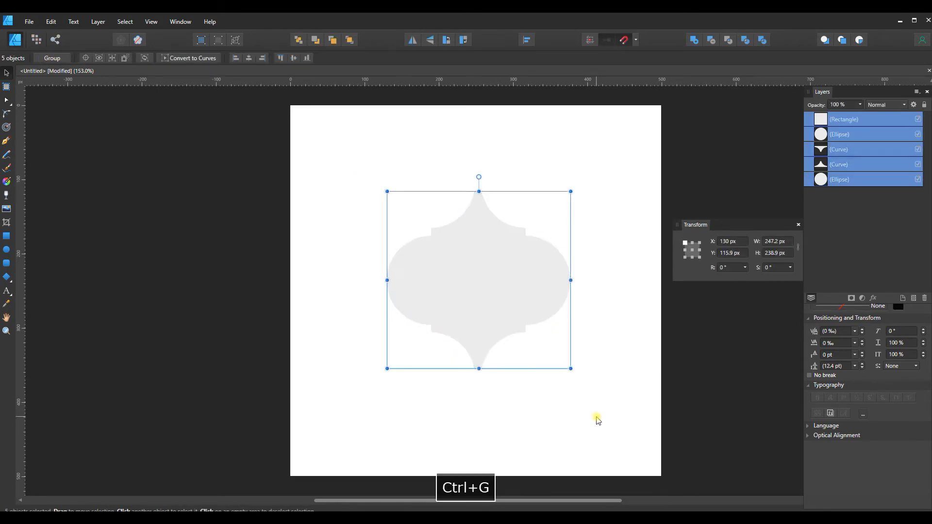
pyautogui.hotkey('ctrl', 'c')
pyautogui.hotkey('ctrl', 'v')
pyautogui.moveTo(471, 305); pyautogui.dragTo(372, 204)
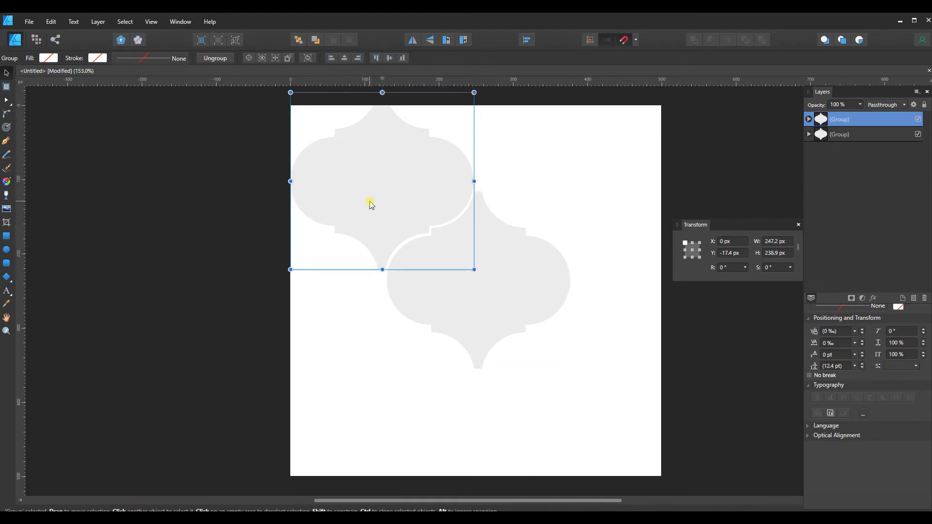
pyautogui.press('Left')
pyautogui.press('Left')
pyautogui.press('Up')
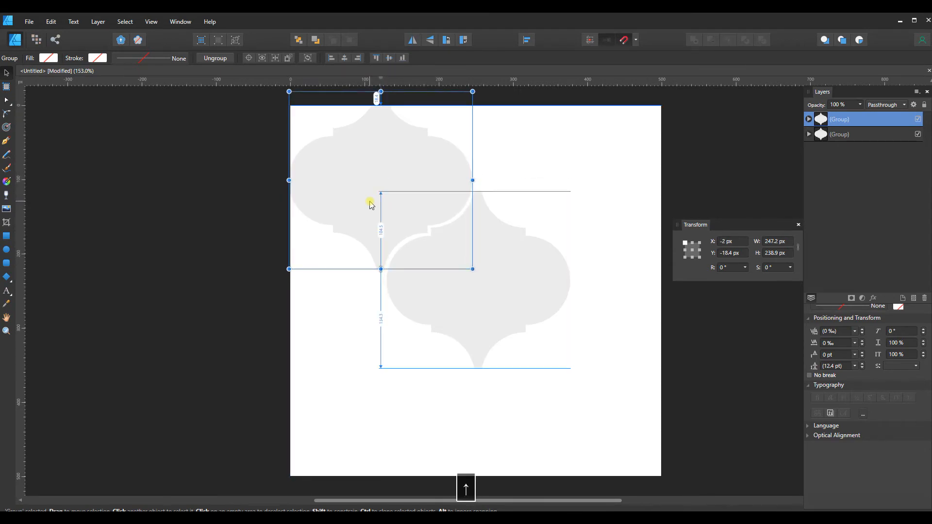
pyautogui.click(597, 376)
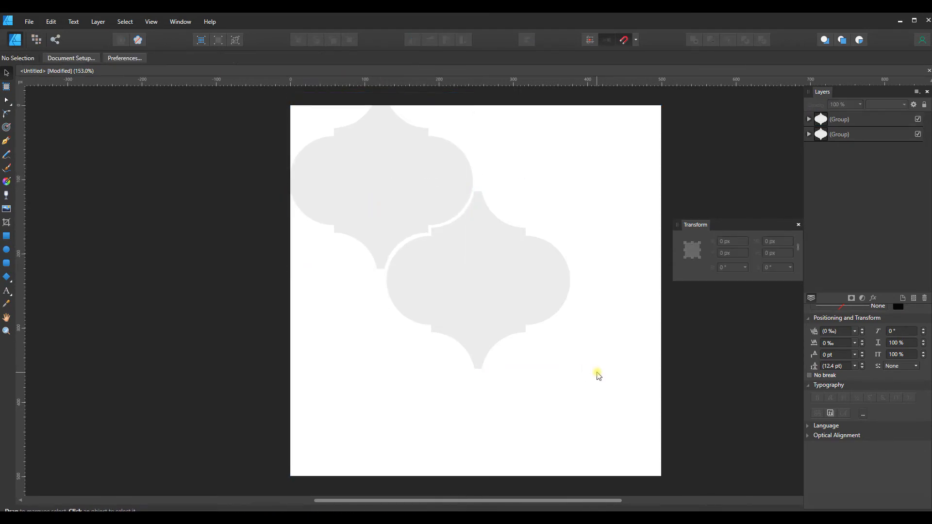
# Fit another copy of the tile group against the original's lower-left curve to test the interlock
pyautogui.hotkey('ctrl', 'v')
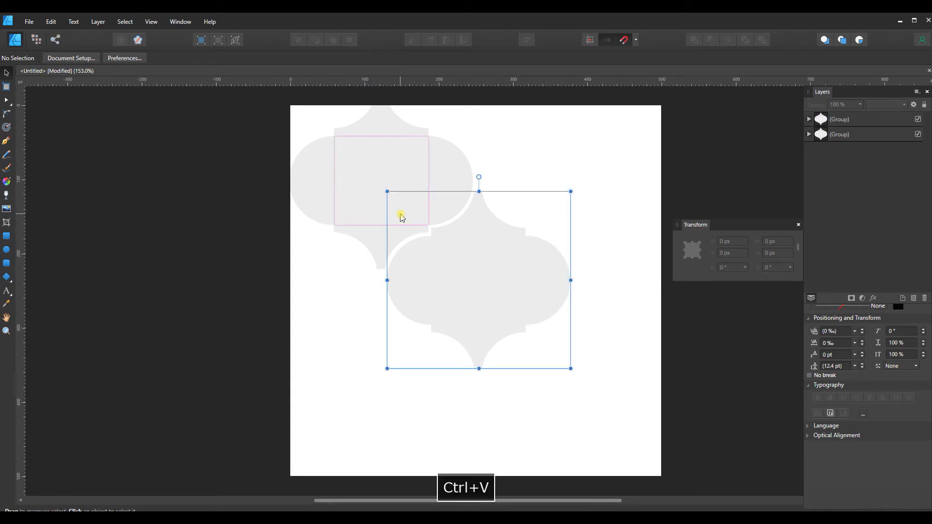
pyautogui.moveTo(470, 320); pyautogui.dragTo(401, 377)
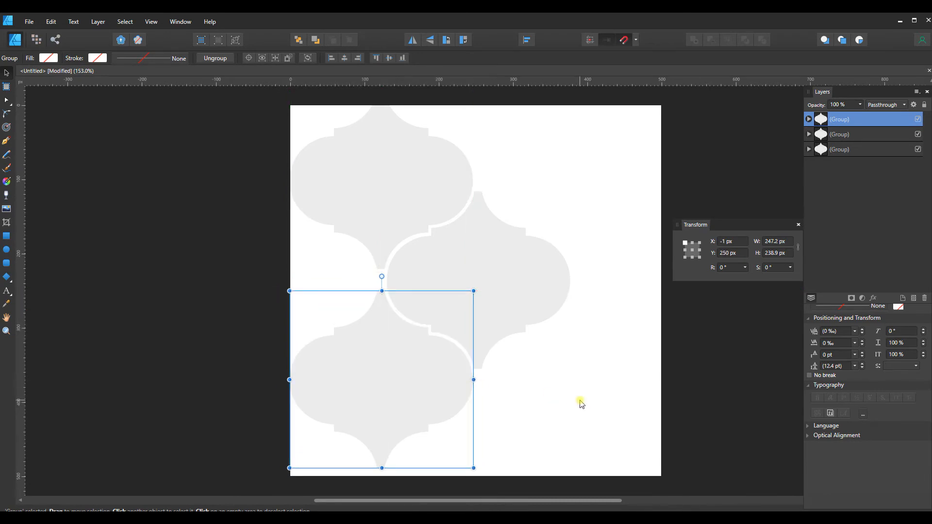
pyautogui.click(571, 401)
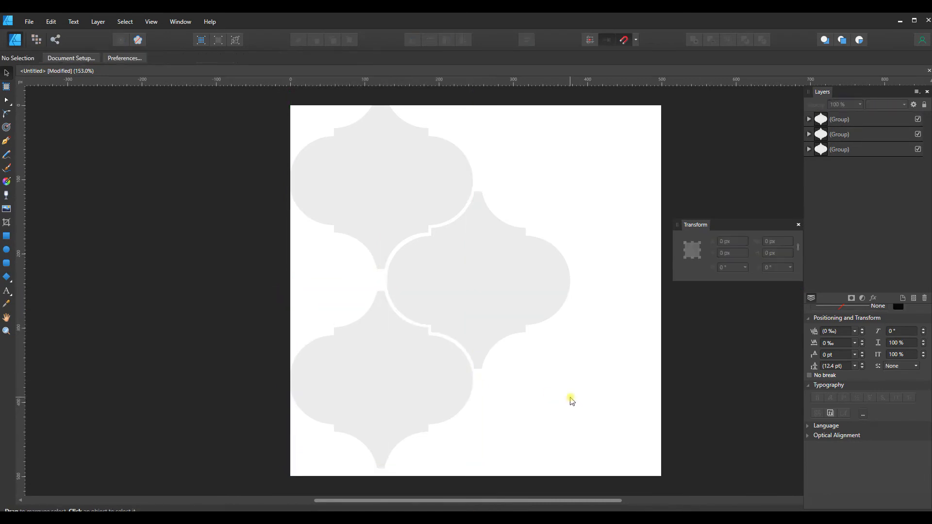
# Delete the two test copies of the tile group, keeping only the original
pyautogui.click(379, 178)
pyautogui.press('Delete')
pyautogui.click(380, 380)
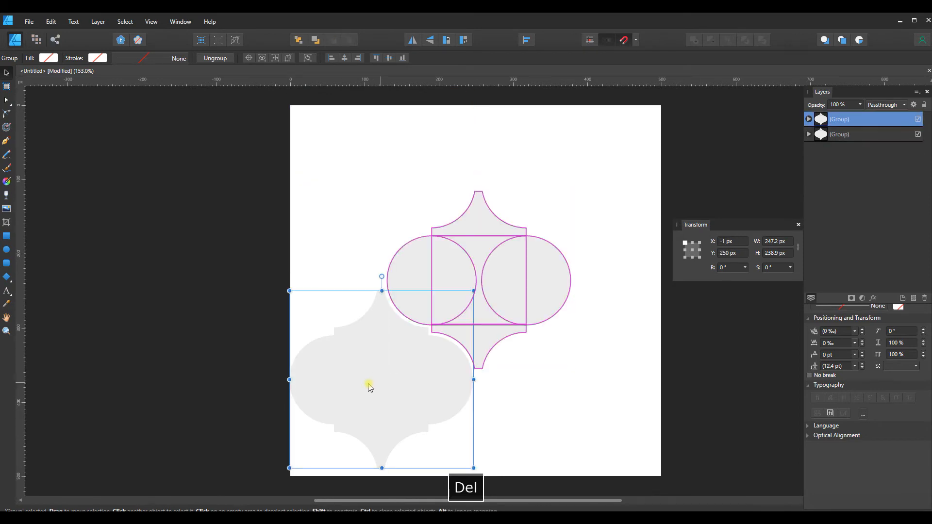
pyautogui.press('Delete')
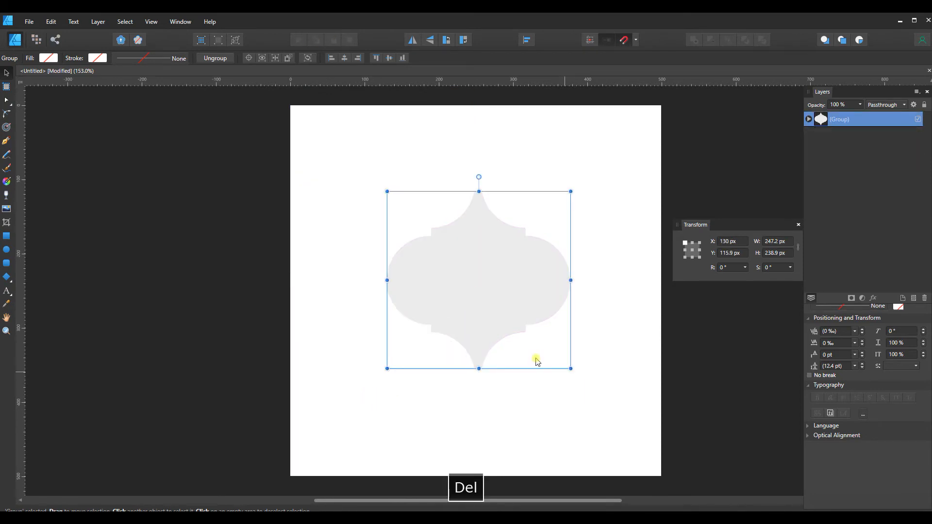
pyautogui.click(550, 417)
# Ungroup the remaining tile back into its five separate shapes
pyautogui.moveTo(362, 152); pyautogui.dragTo(604, 425)
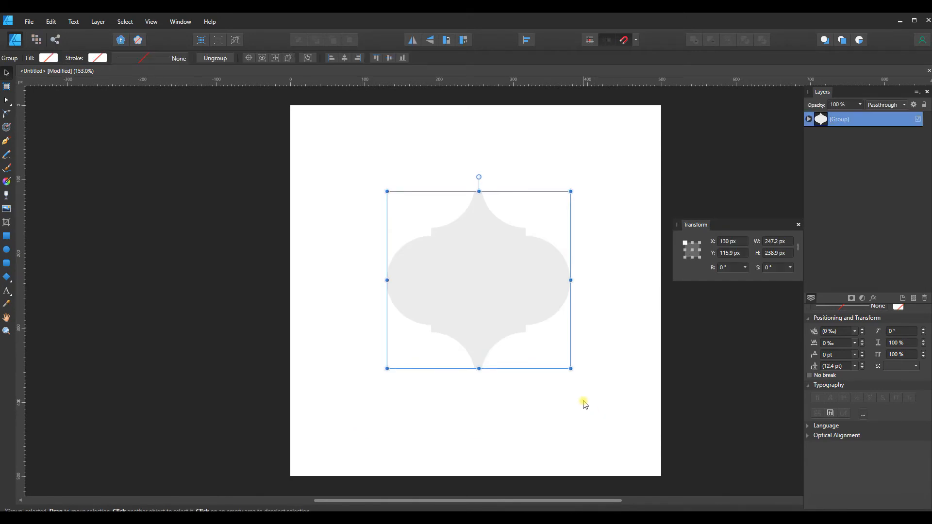
pyautogui.hotkey('ctrl', 'g')
pyautogui.hotkey('ctrl', 'shift', 'g')
pyautogui.click(99, 22)
pyautogui.click(87, 44)
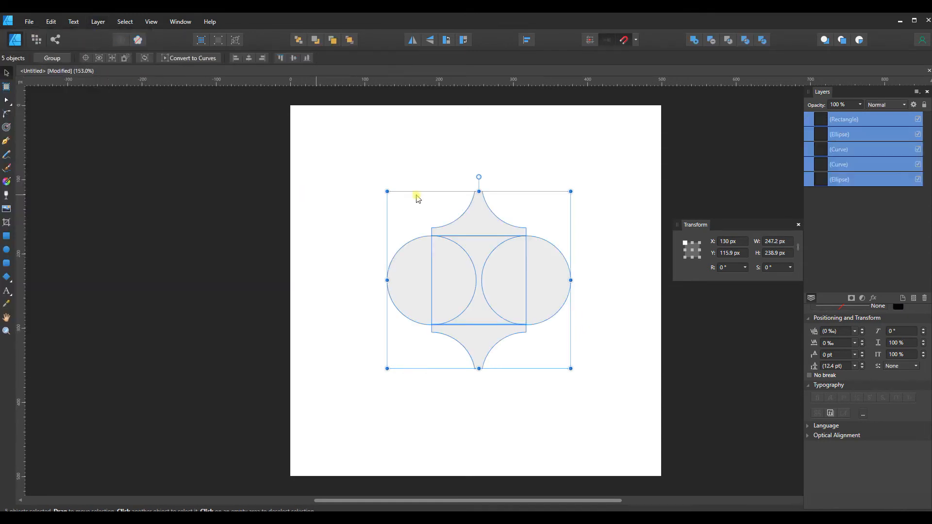
# Merge the five shapes into a single curve with Add and move the tile to the page centre, at about X 126.4, Y 130.6 px
pyautogui.click(351, 167)
pyautogui.moveTo(348, 168); pyautogui.dragTo(625, 435)
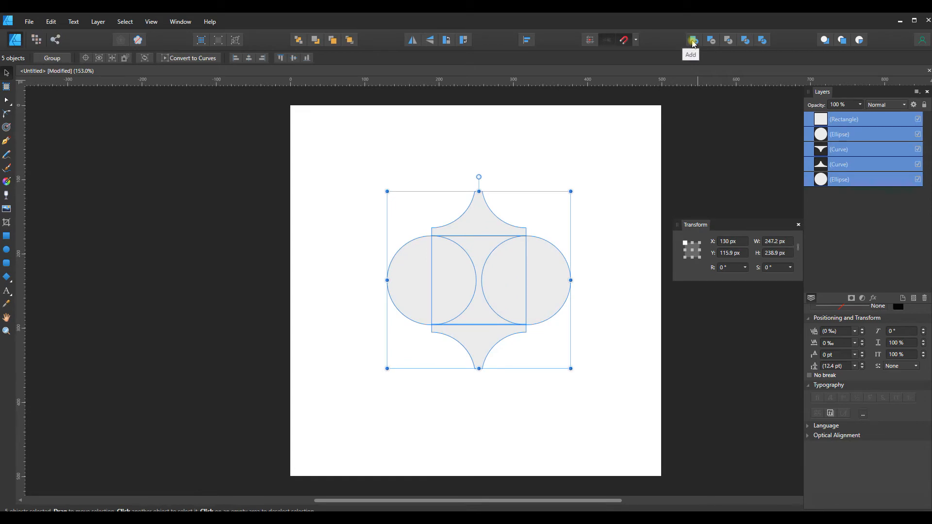
pyautogui.click(692, 43)
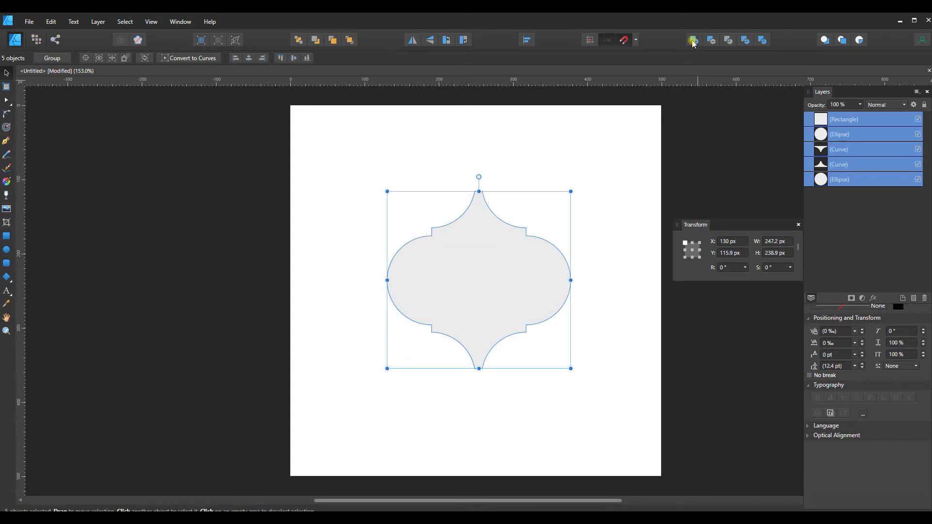
pyautogui.click(599, 207)
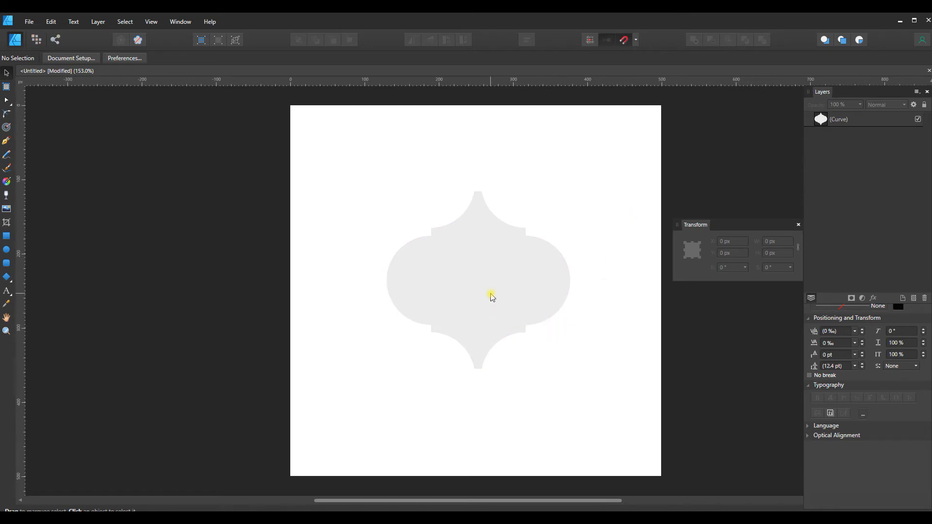
pyautogui.moveTo(491, 294); pyautogui.dragTo(487, 298)
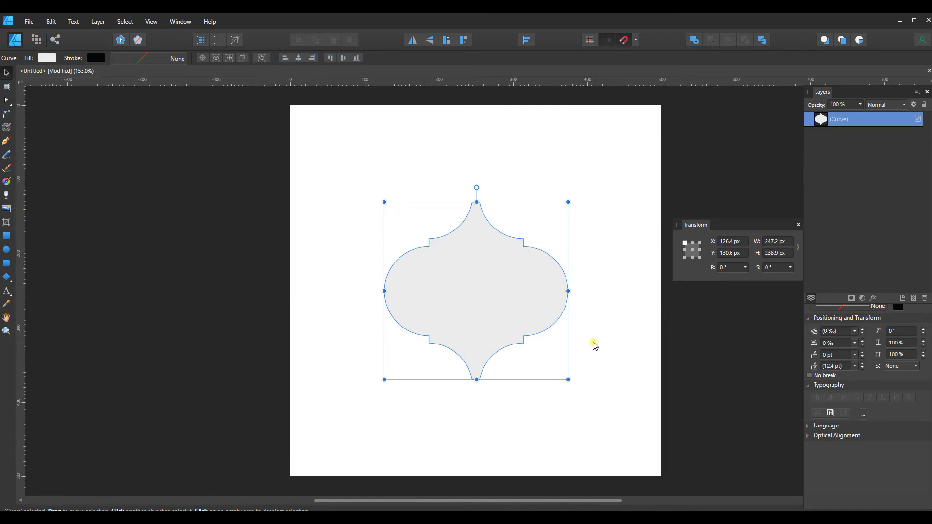
# Place copies of the tile against its upper-left and upper-right curves, at about X -5.6 and X 258.4 px, both at Y -5.4 px
pyautogui.hotkey('ctrl', 'c')
pyautogui.hotkey('ctrl', 'v')
pyautogui.moveTo(492, 287); pyautogui.dragTo(416, 207)
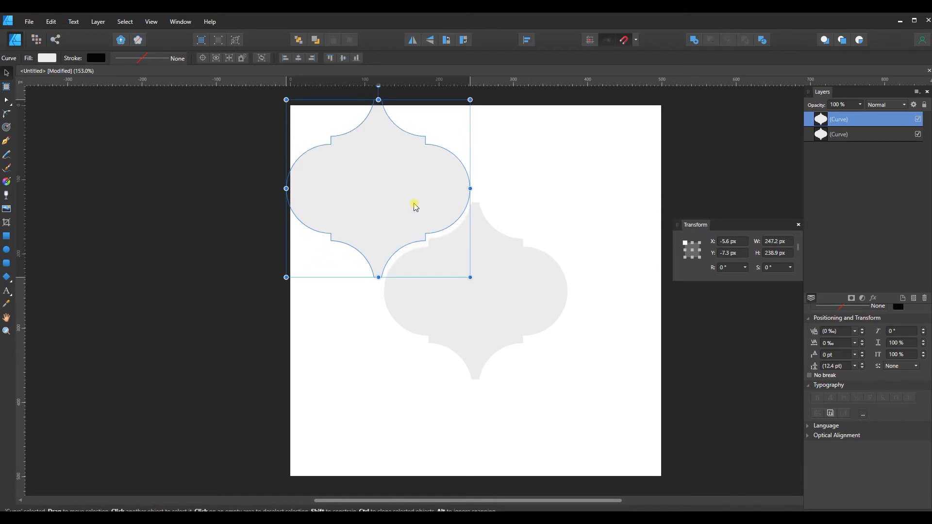
pyautogui.moveTo(415, 207); pyautogui.dragTo(416, 210)
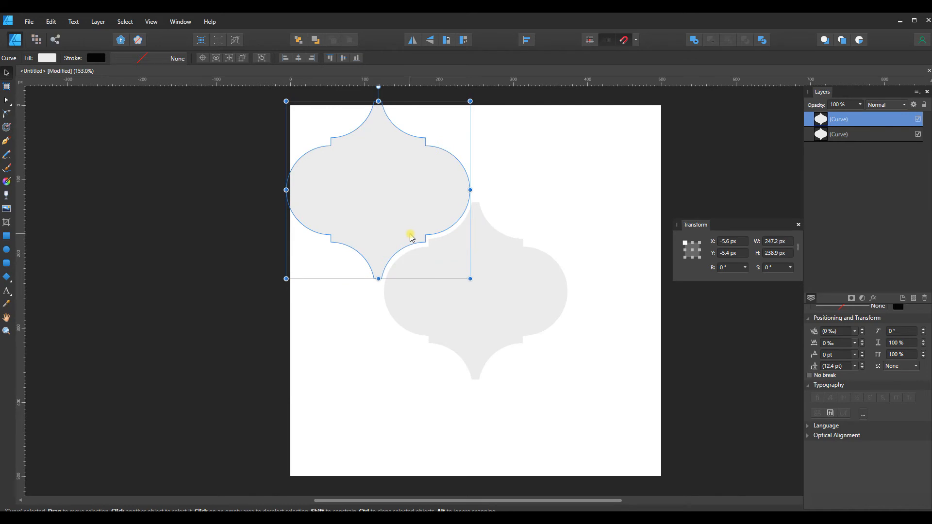
pyautogui.hotkey('ctrl', 'v')
pyautogui.moveTo(481, 305); pyautogui.dragTo(576, 201)
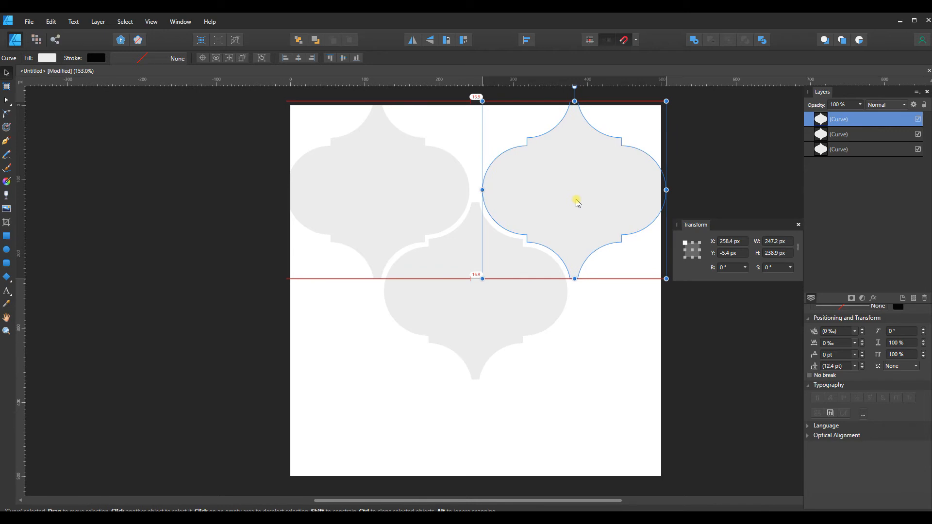
pyautogui.moveTo(577, 203); pyautogui.dragTo(578, 203)
# Place copies of the tile against the central tile's lower-left and lower-right curves, at about X -5.6 and X 258.4 px, both at Y 265.8 px
pyautogui.hotkey('ctrl', 'v')
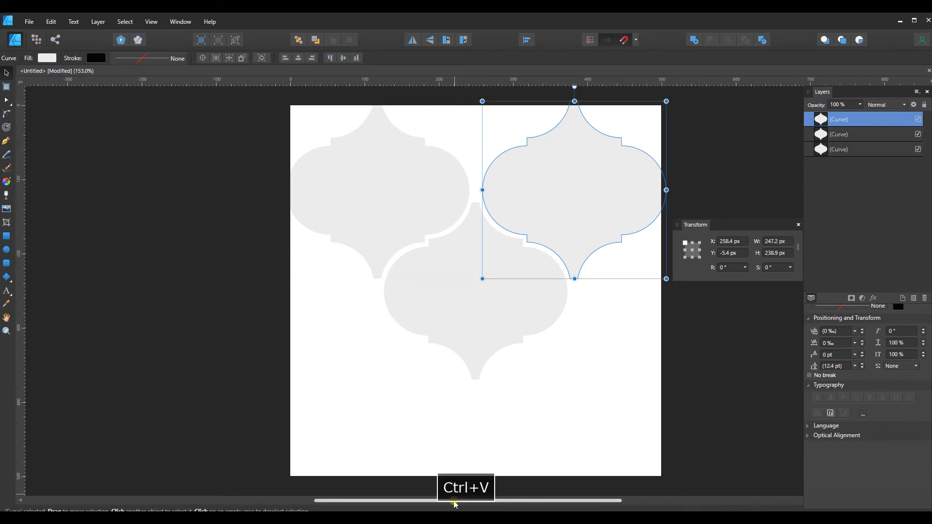
pyautogui.moveTo(489, 323); pyautogui.dragTo(391, 413)
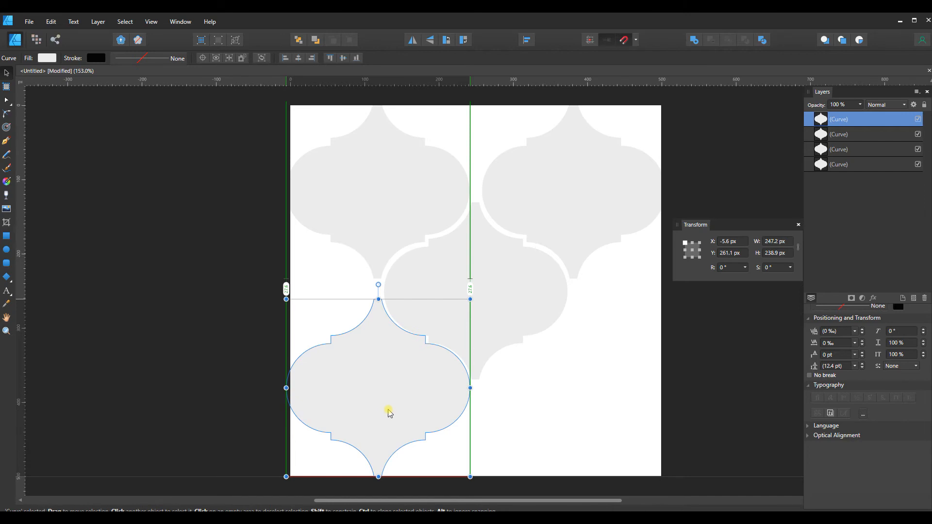
pyautogui.moveTo(390, 413); pyautogui.dragTo(390, 415)
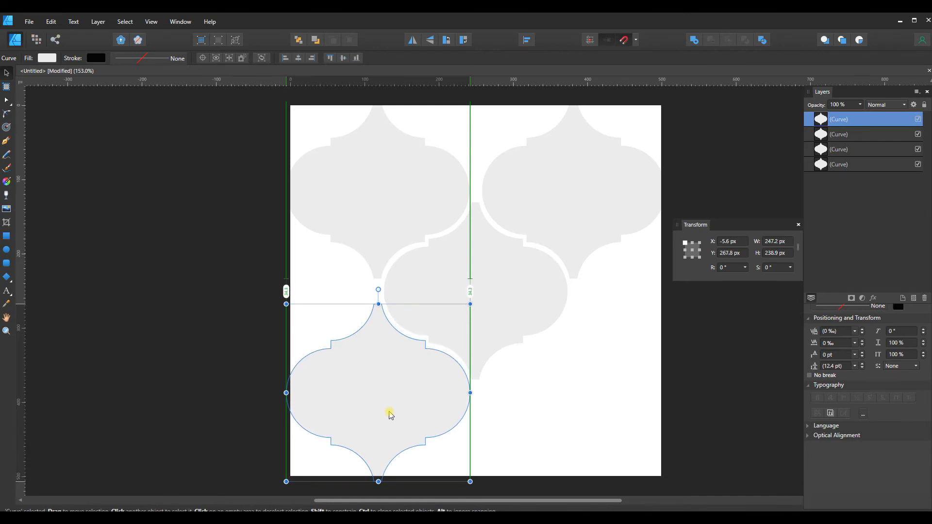
pyautogui.moveTo(391, 415); pyautogui.dragTo(390, 413)
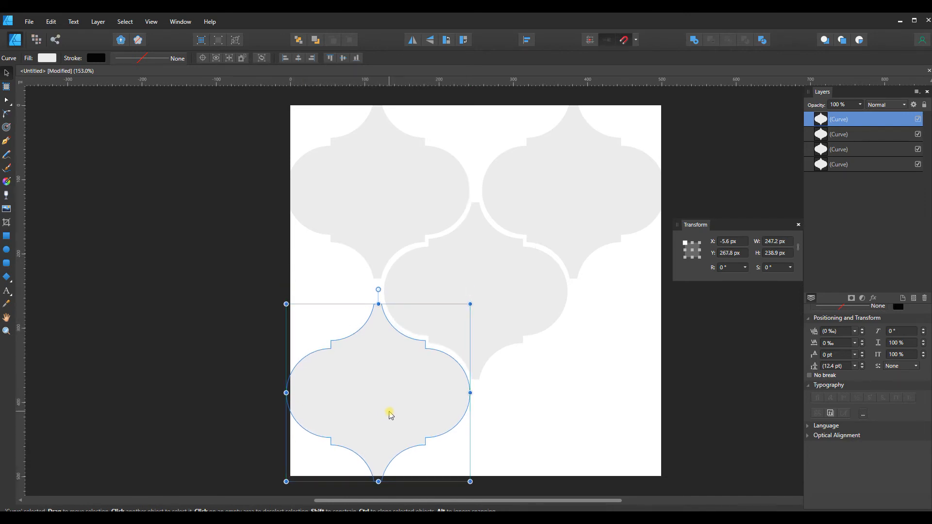
pyautogui.press('Up')
pyautogui.press('Up')
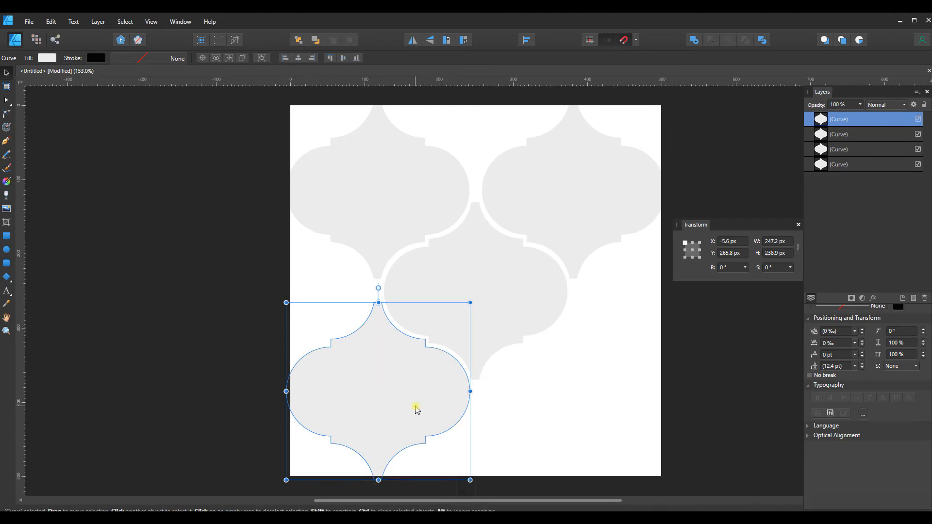
pyautogui.hotkey('ctrl', 'v')
pyautogui.moveTo(446, 308); pyautogui.dragTo(544, 409)
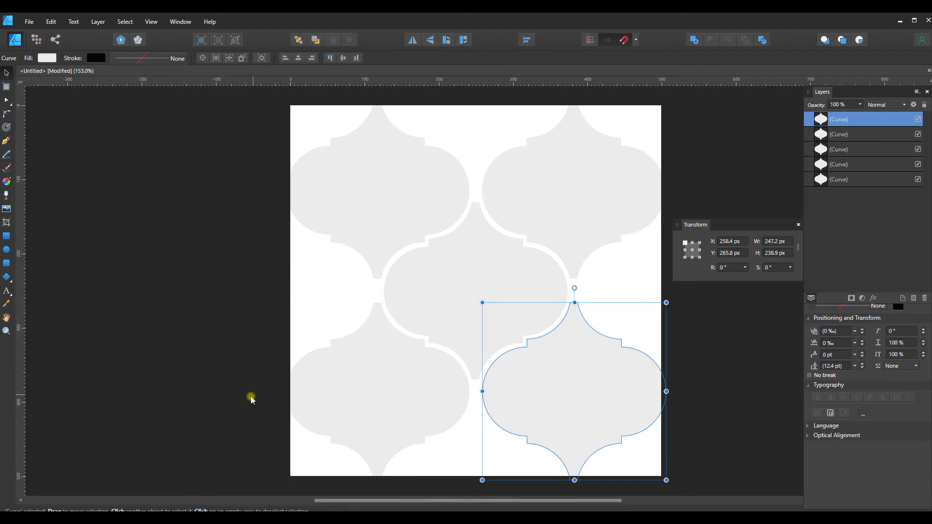
# Place a copy on each side of the central tile, level with it, at about X -139.9 px and X 391.8 px
pyautogui.hotkey('ctrl', 'v')
pyautogui.moveTo(503, 297); pyautogui.dragTo(305, 299)
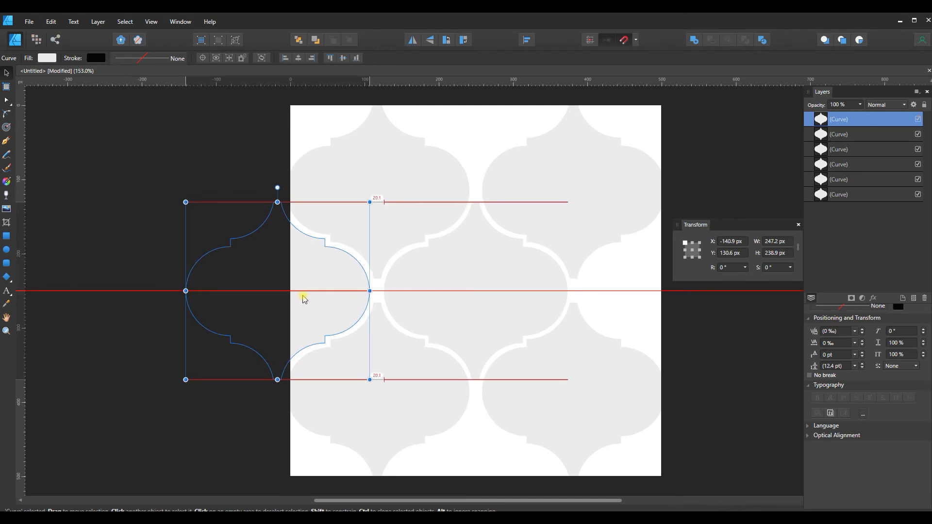
pyautogui.moveTo(304, 299); pyautogui.dragTo(305, 299)
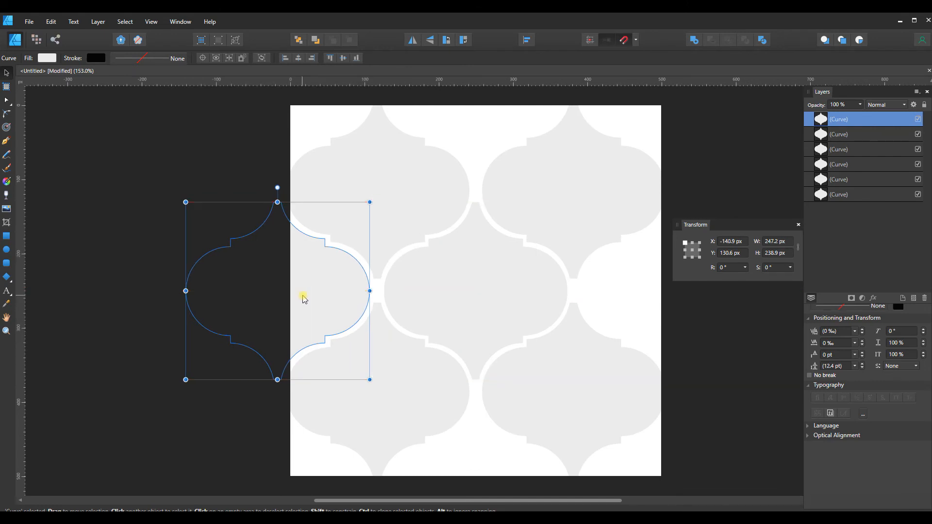
pyautogui.hotkey('ctrl', 'v')
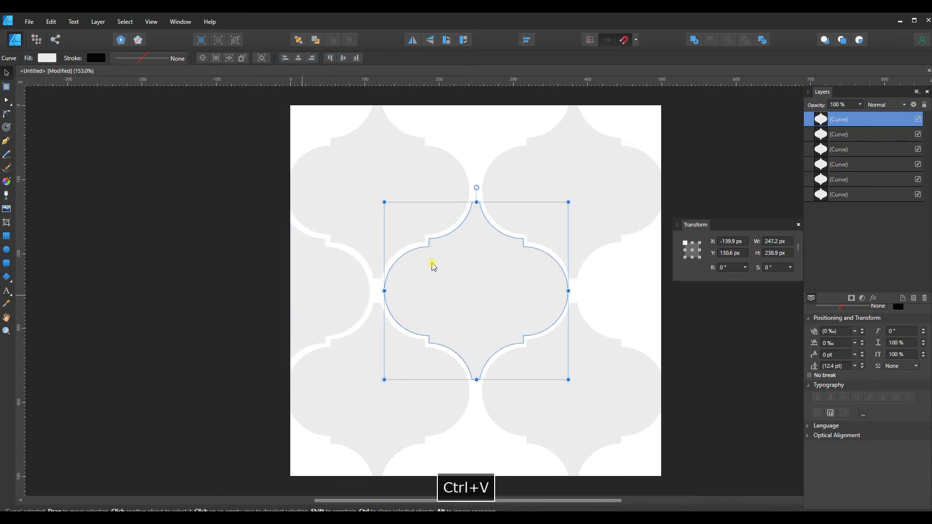
pyautogui.moveTo(488, 297); pyautogui.dragTo(651, 293)
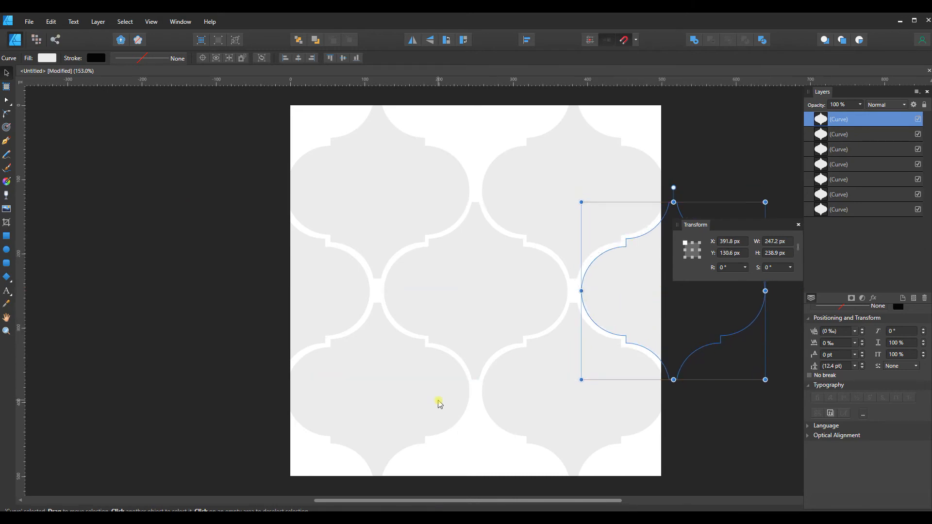
# Place a copy directly above the central tile across the page's upper edge, at about X 126.4, Y -141.3 px
pyautogui.hotkey('ctrl', 'v')
pyautogui.moveTo(447, 333); pyautogui.dragTo(451, 136)
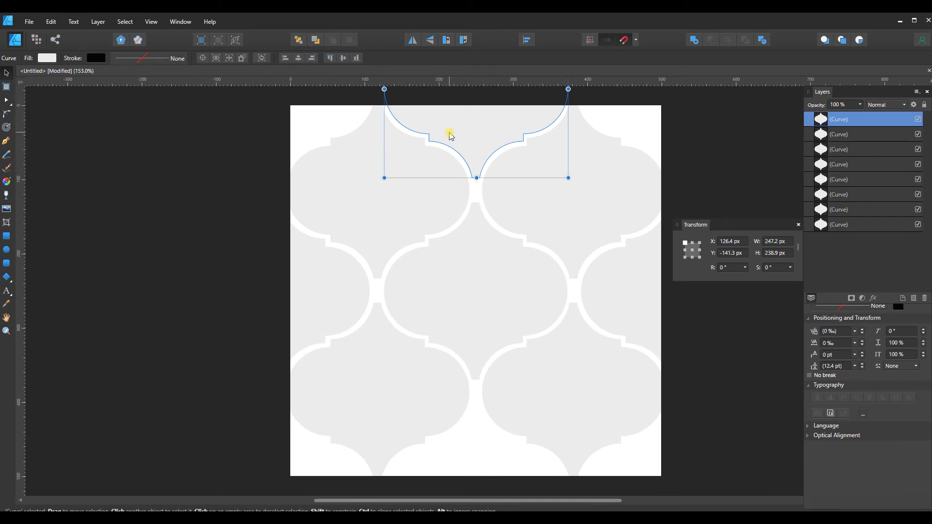
# Place a copy of the tile directly below the central tile across the page's lower edge, at about X 126.4, Y 405.6 px
pyautogui.hotkey('ctrl', '-')
pyautogui.hotkey('ctrl', 'v')
pyautogui.moveTo(450, 136); pyautogui.dragTo(488, 437)
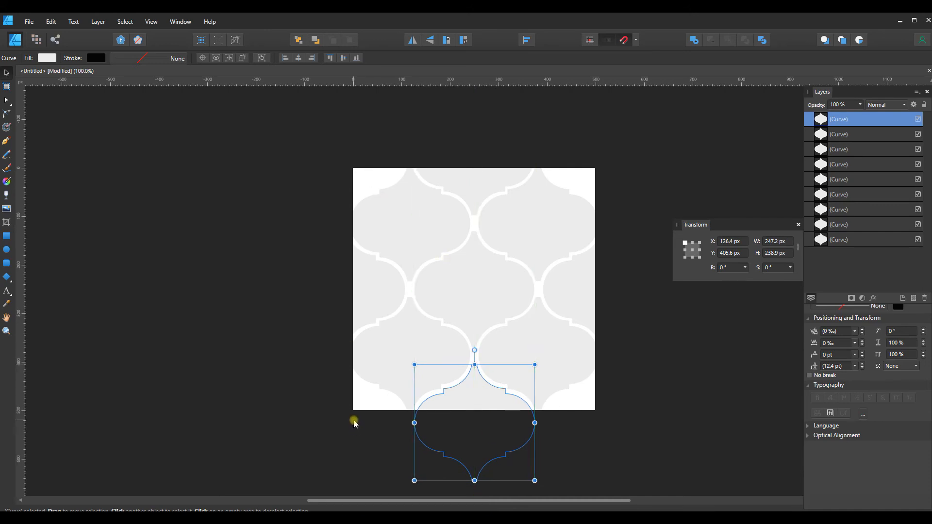
# Place copies of the tile over the page's upper-left and upper-right corners, at about X -139.9 and X 391.8 px, both at Y -141.3 px
pyautogui.hotkey('ctrl', 'v')
pyautogui.moveTo(464, 256); pyautogui.dragTo(354, 152)
pyautogui.hotkey('ctrl', 'v')
pyautogui.moveTo(497, 284); pyautogui.dragTo(597, 162)
# Place copies of the tile over the page's lower-right and lower-left corners, at about X 389.8 and X -139.9 px, both at Y 402.6 px
pyautogui.hotkey('ctrl', 'v')
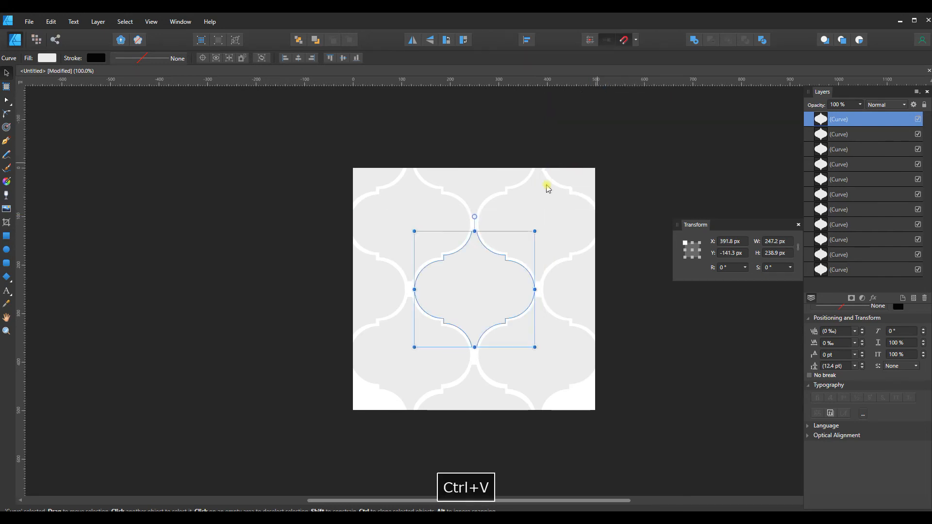
pyautogui.moveTo(503, 275); pyautogui.dragTo(630, 408)
pyautogui.press('Up')
pyautogui.press('Up')
pyautogui.press('Up')
pyautogui.press('Left')
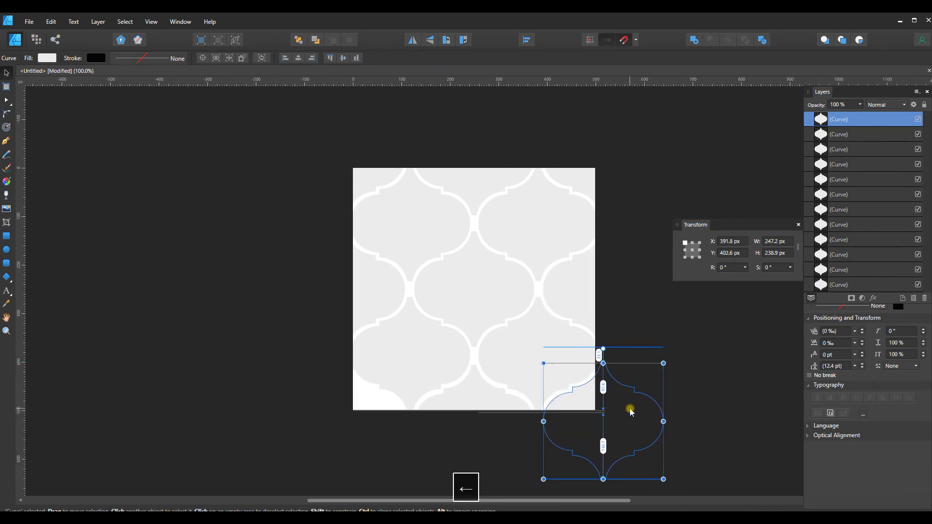
pyautogui.press('Left')
pyautogui.press('Left')
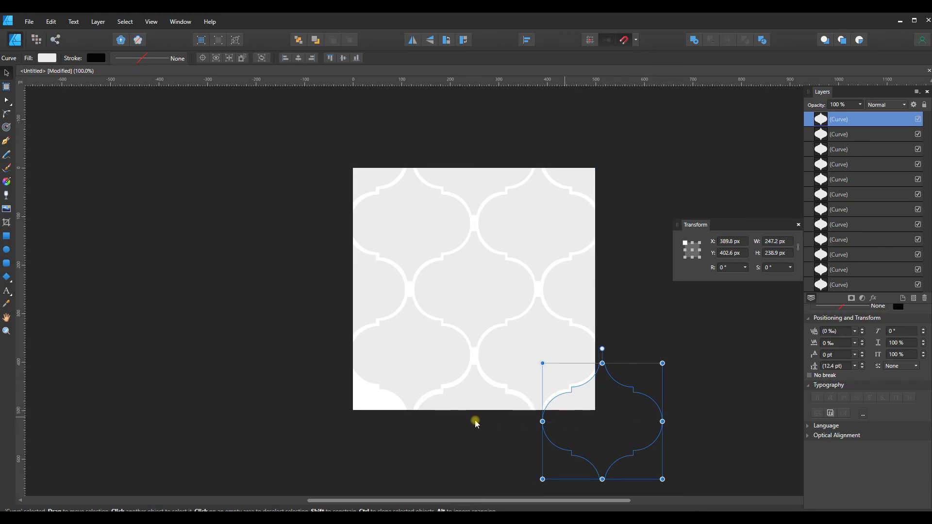
pyautogui.hotkey('ctrl', 'v')
pyautogui.moveTo(479, 309)
pyautogui.mouseDown()
pyautogui.moveTo(426, 374)
pyautogui.moveTo(349, 439)
pyautogui.mouseUp()
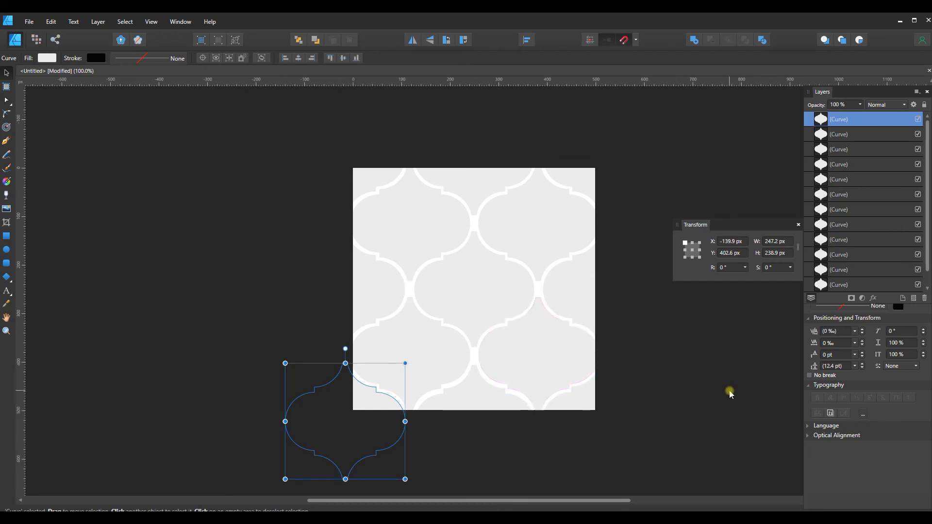
# Nudge the tile below the central one up to Y 402.6 px, level with the two lower corner tiles
pyautogui.hotkey('ctrl', '-')
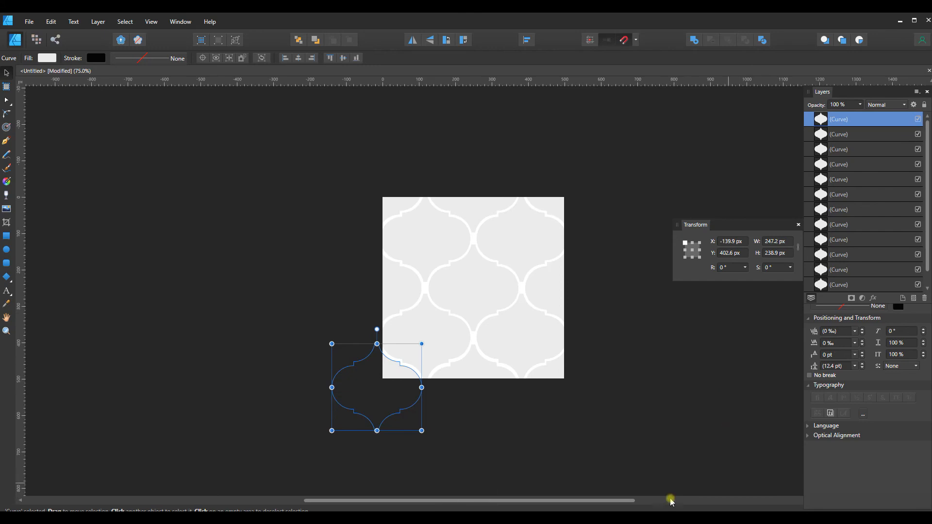
pyautogui.click(483, 372)
pyautogui.press('Up')
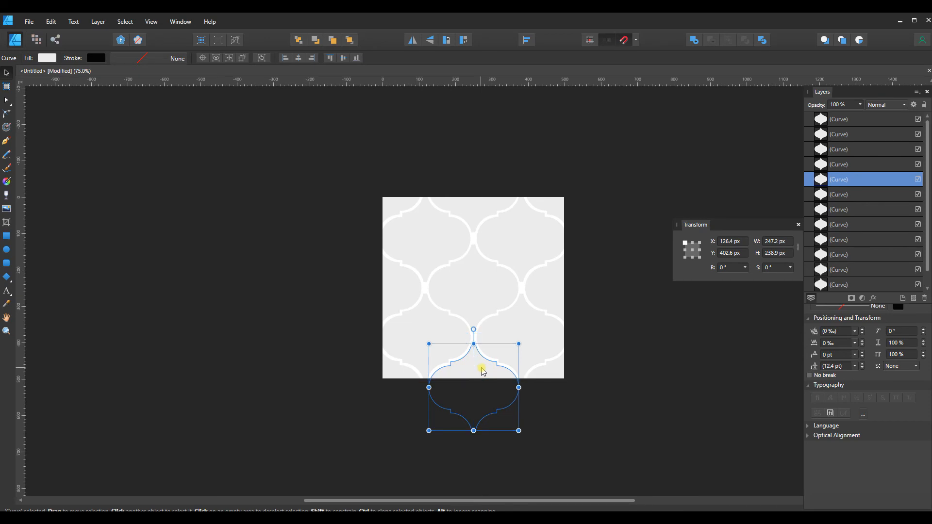
pyautogui.click(568, 423)
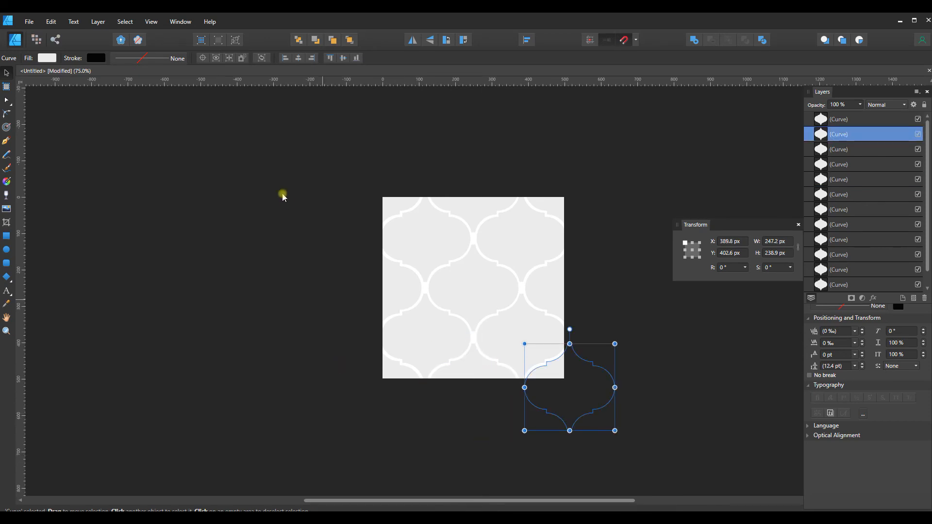
# Group all the tiles and narrow the group from both sides to about 728.2 px wide
pyautogui.moveTo(290, 125); pyautogui.dragTo(645, 469)
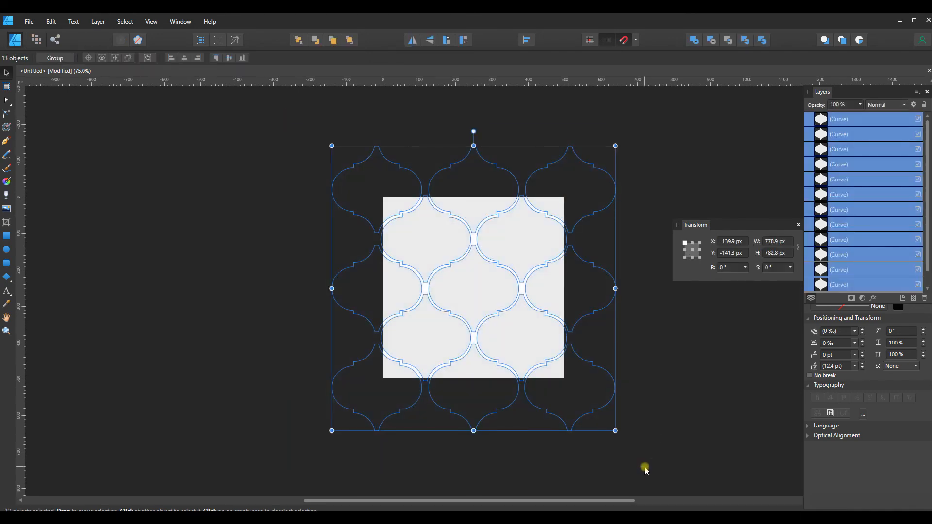
pyautogui.hotkey('ctrl', 'g')
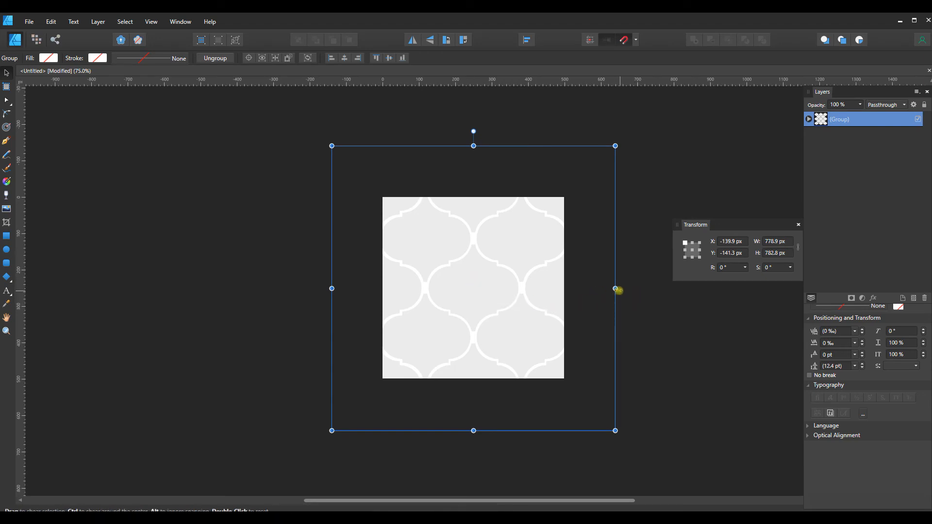
pyautogui.moveTo(616, 290)
pyautogui.mouseDown()
pyautogui.moveTo(601, 288)
pyautogui.moveTo(610, 288)
pyautogui.mouseUp()
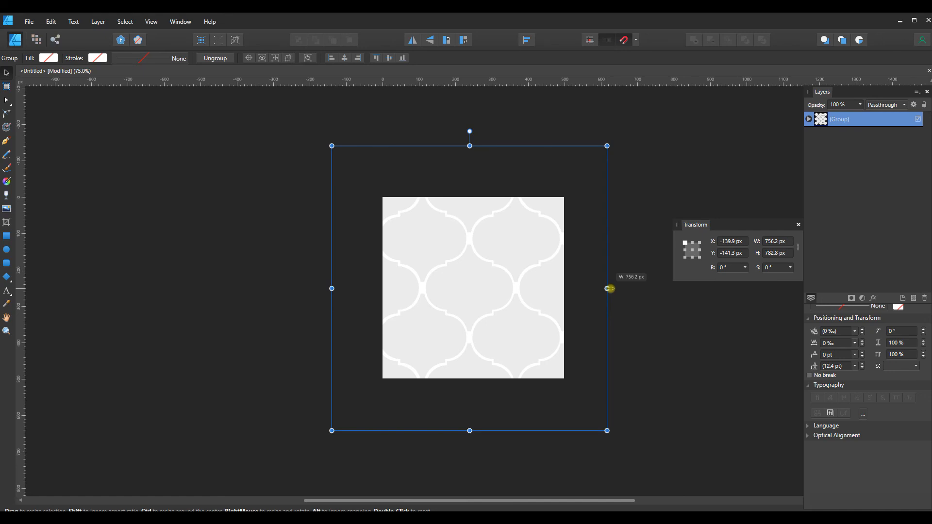
pyautogui.moveTo(332, 288); pyautogui.dragTo(341, 288)
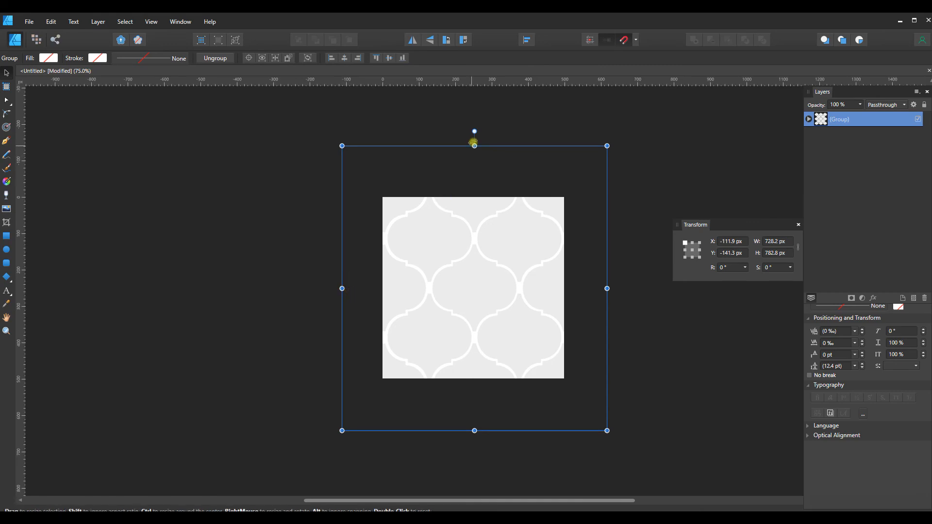
# Shorten the tile group from its upper and lower edges to about 724.1 px high
pyautogui.moveTo(476, 147)
pyautogui.mouseDown()
pyautogui.moveTo(477, 178)
pyautogui.moveTo(483, 154)
pyautogui.mouseUp()
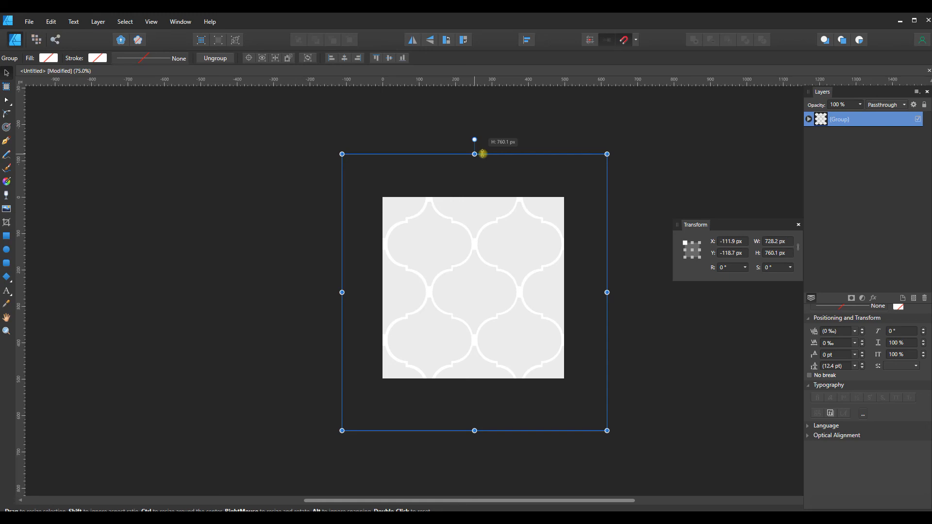
pyautogui.moveTo(482, 153); pyautogui.dragTo(479, 154)
pyautogui.moveTo(475, 429); pyautogui.dragTo(476, 420)
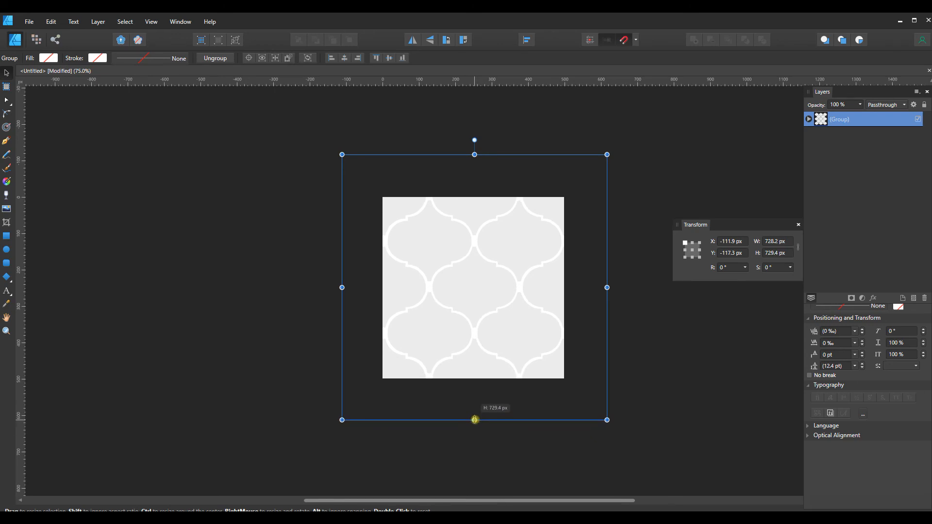
pyautogui.moveTo(475, 420); pyautogui.dragTo(475, 418)
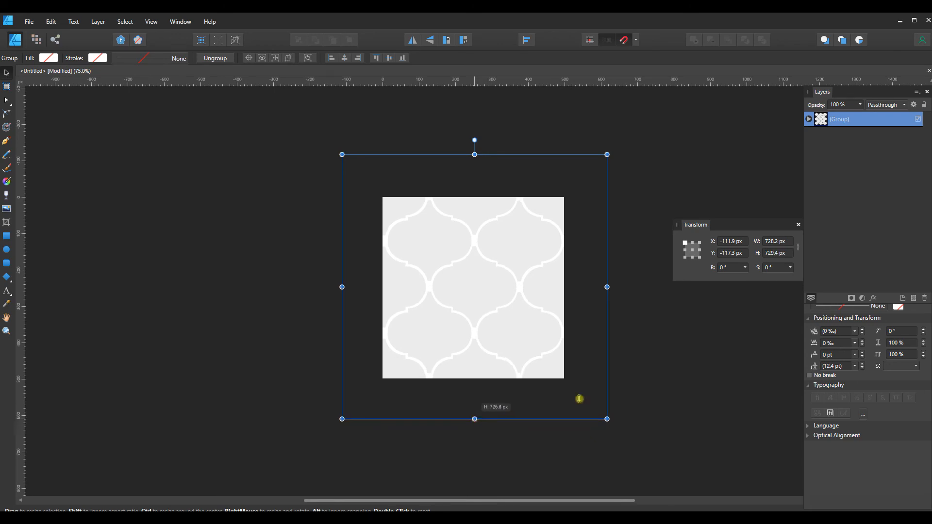
pyautogui.click(697, 377)
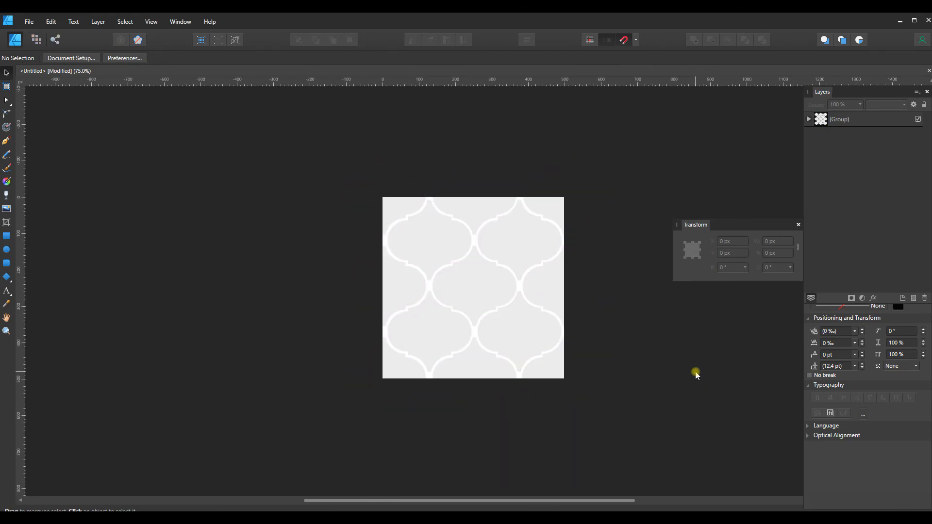
# Centre the tile group on the page horizontally and vertically, at about X -114.1, Y -112 px
pyautogui.click(496, 372)
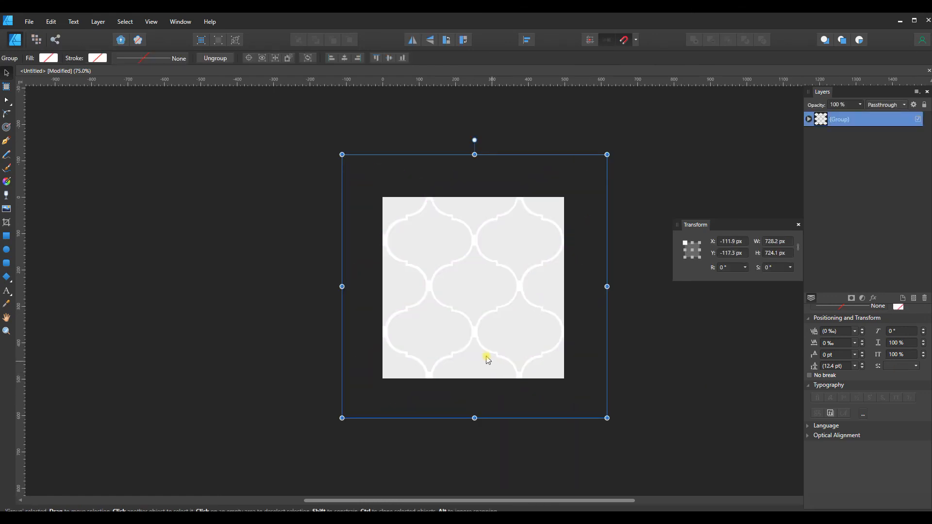
pyautogui.moveTo(484, 357); pyautogui.dragTo(485, 358)
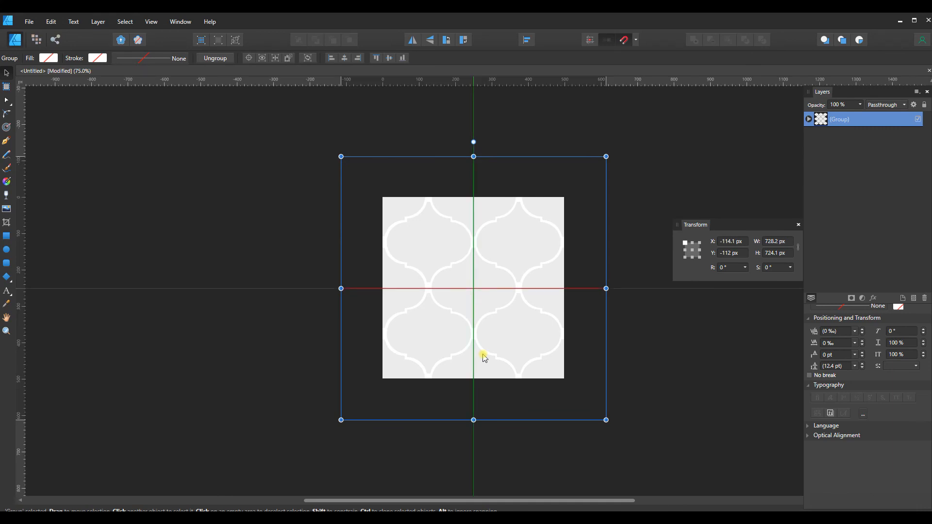
pyautogui.click(658, 358)
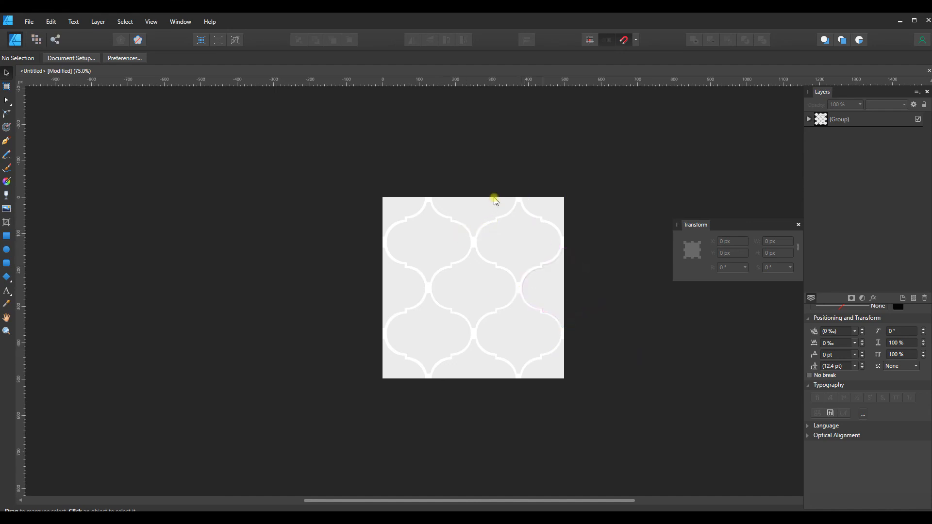
# Ungroup the resized tile group into separate tile curves and clear the selection
pyautogui.moveTo(298, 124); pyautogui.dragTo(649, 450)
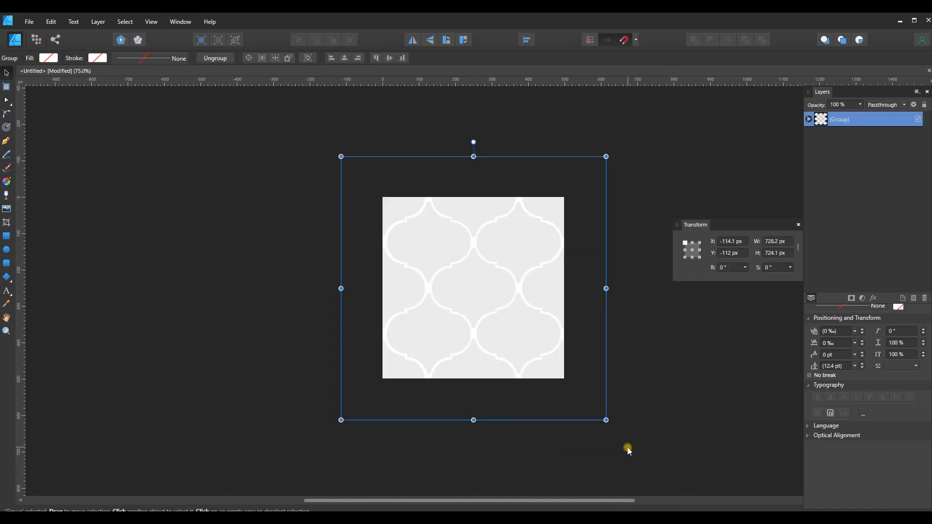
pyautogui.hotkey('ctrl', 'shift', 'g')
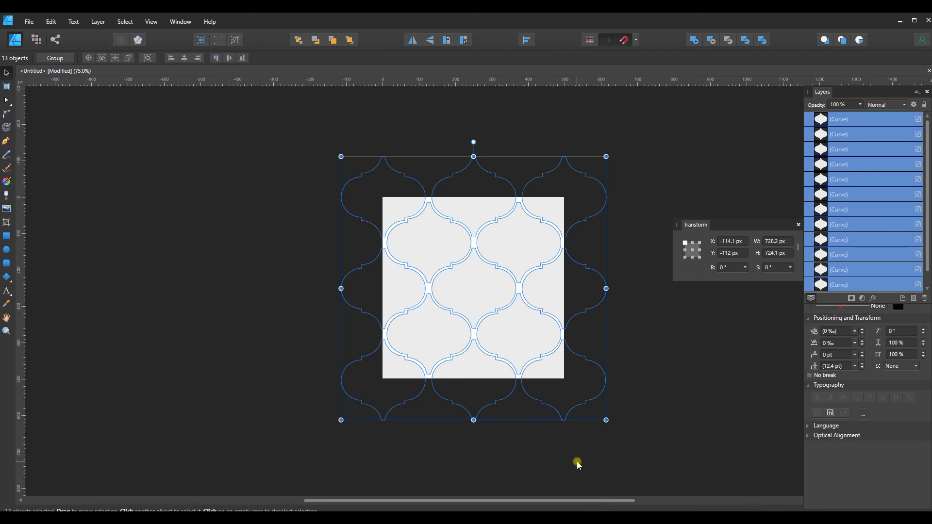
pyautogui.click(689, 401)
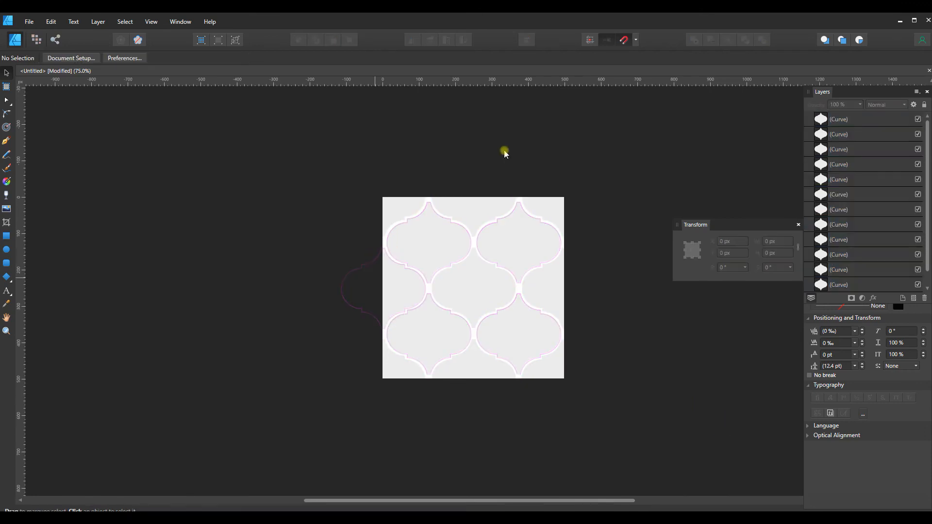